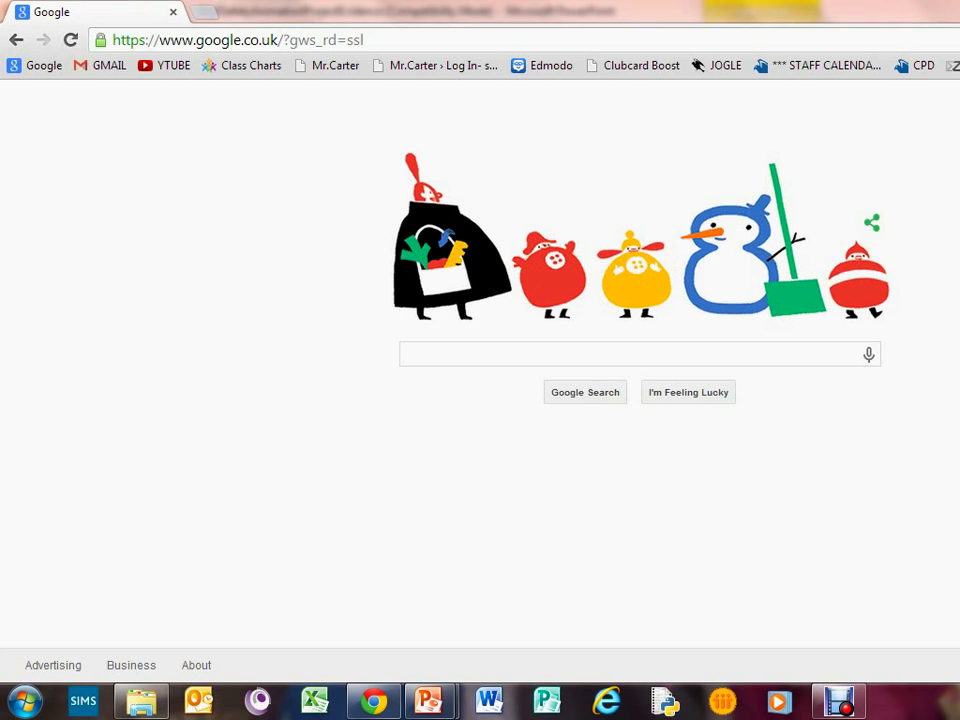
- Google 'tagxedo word cloud' and open the Create sitelink under the Tagxedo result
left_click(425, 354)
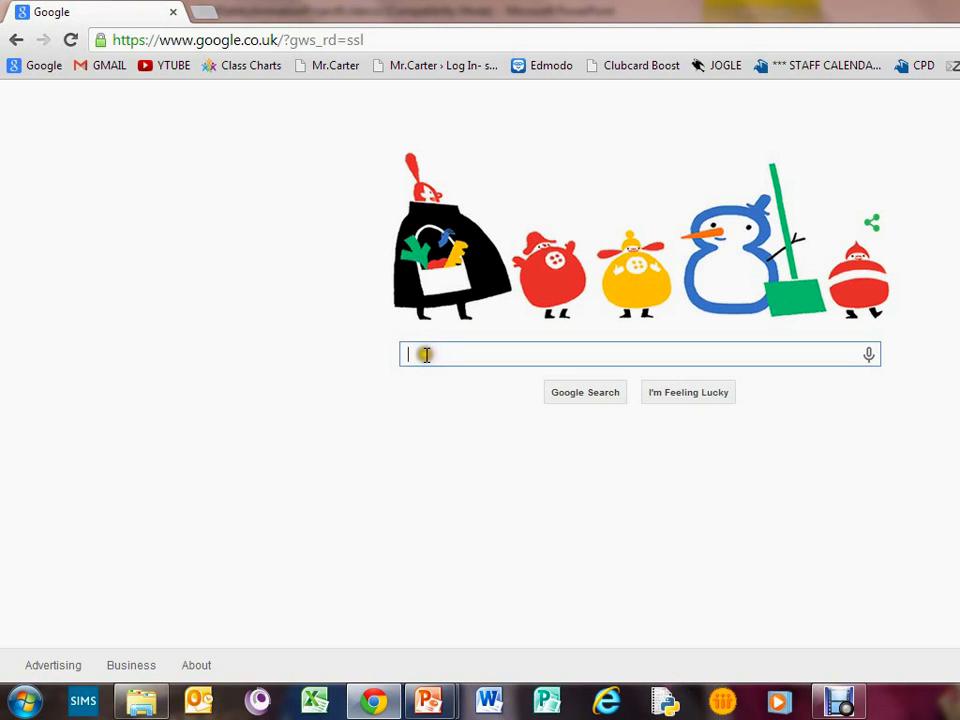
left_click(422, 358)
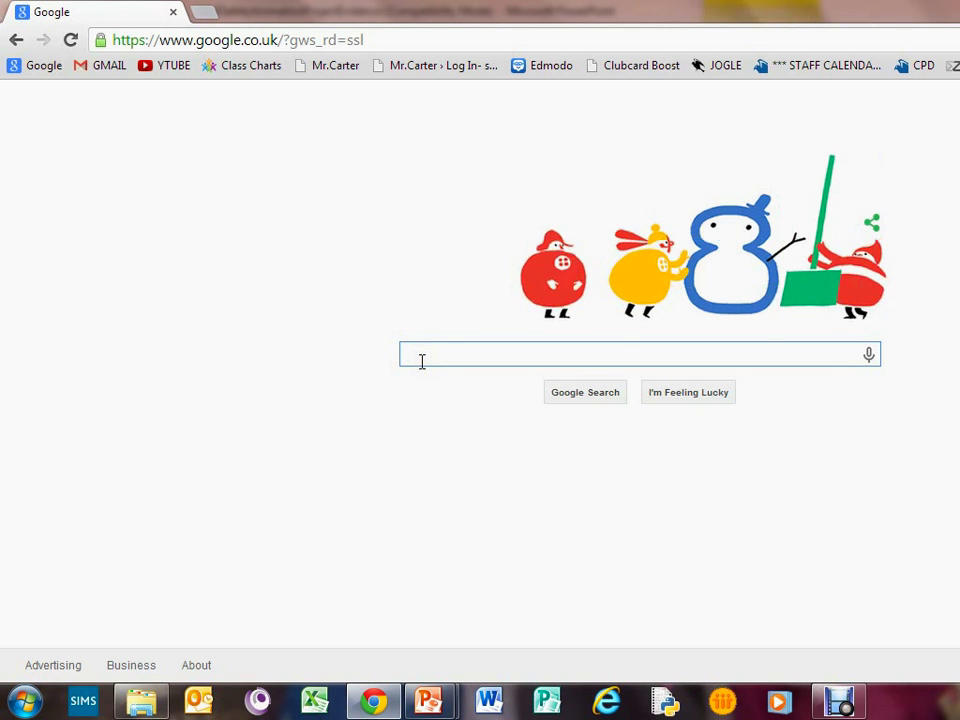
left_click(420, 362)
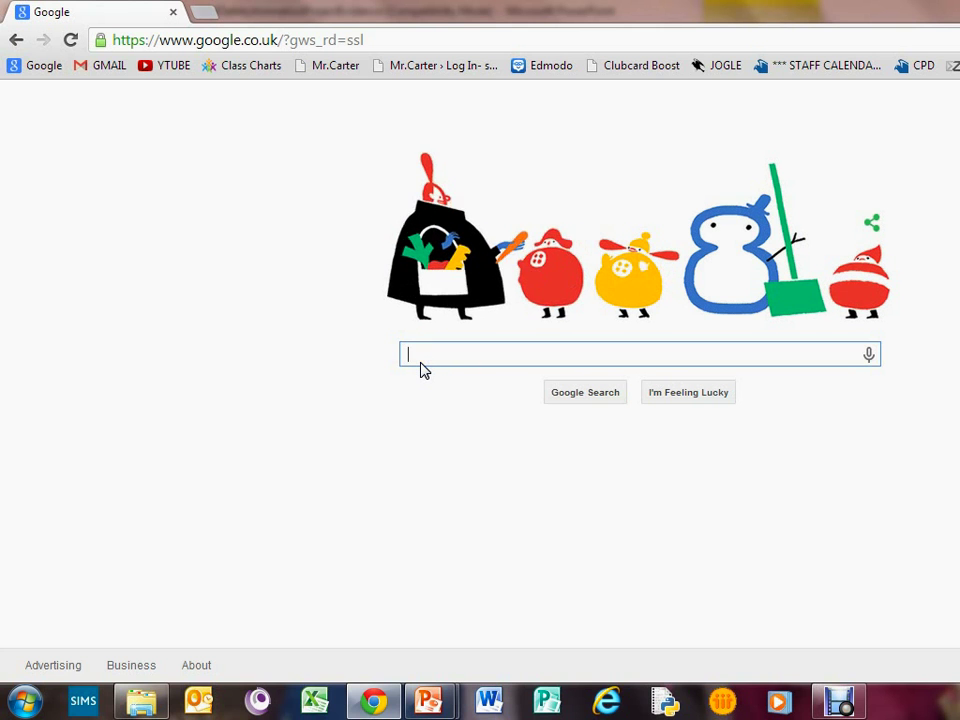
type("tag")
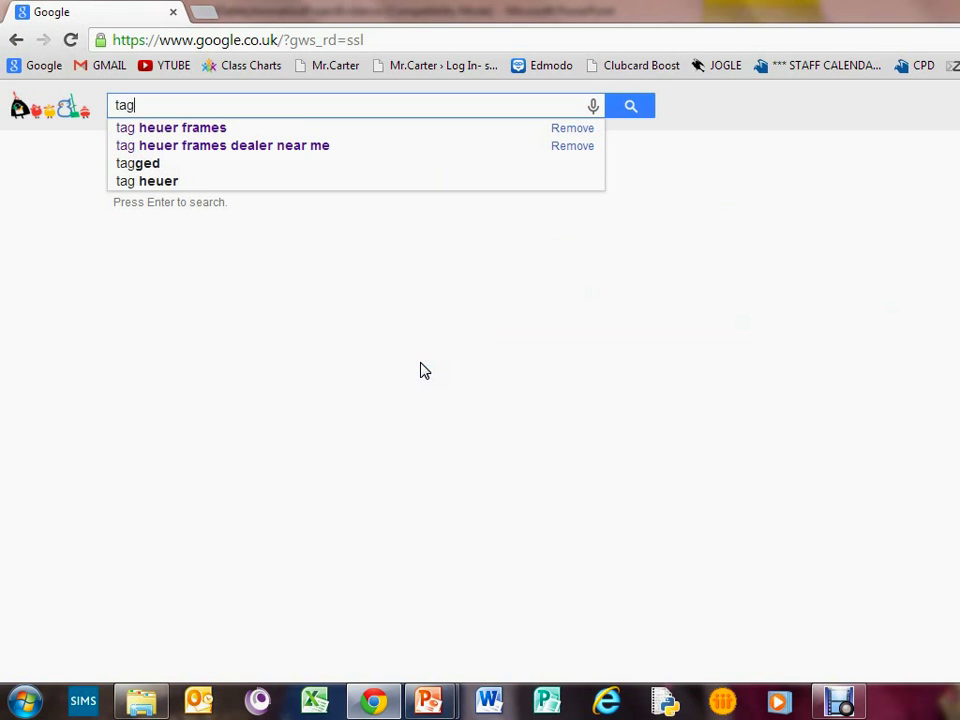
type("xedo")
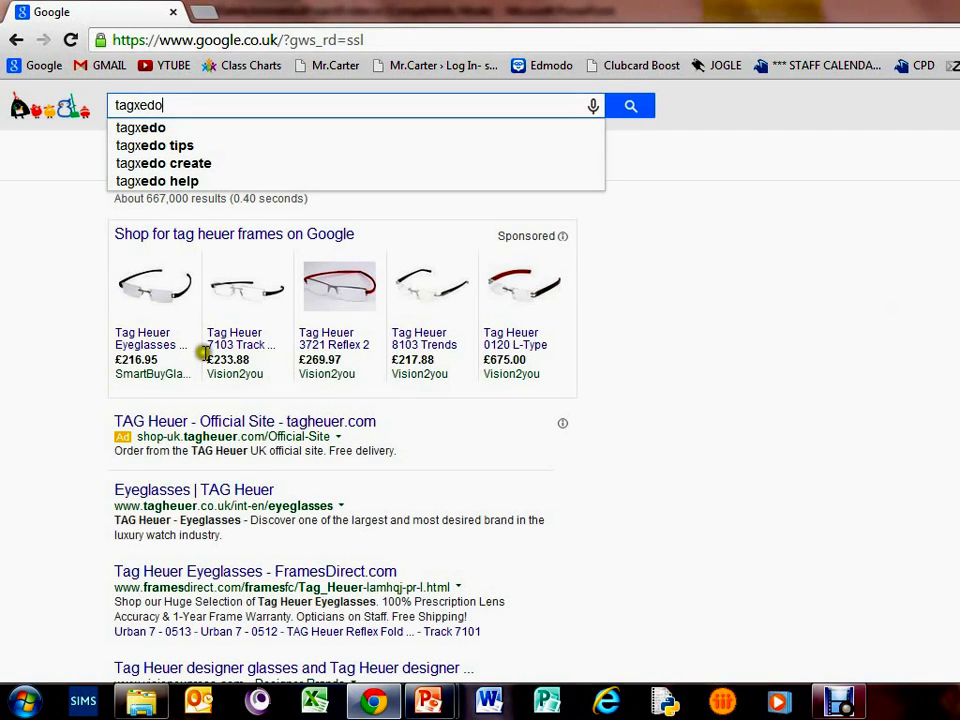
type(" word cloud")
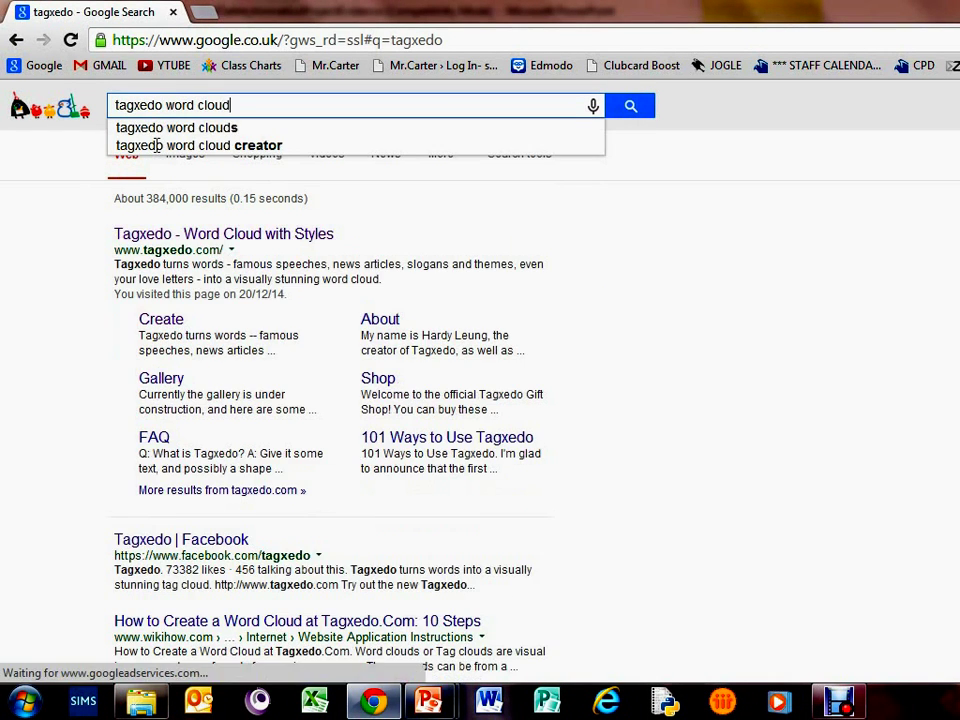
key("Return")
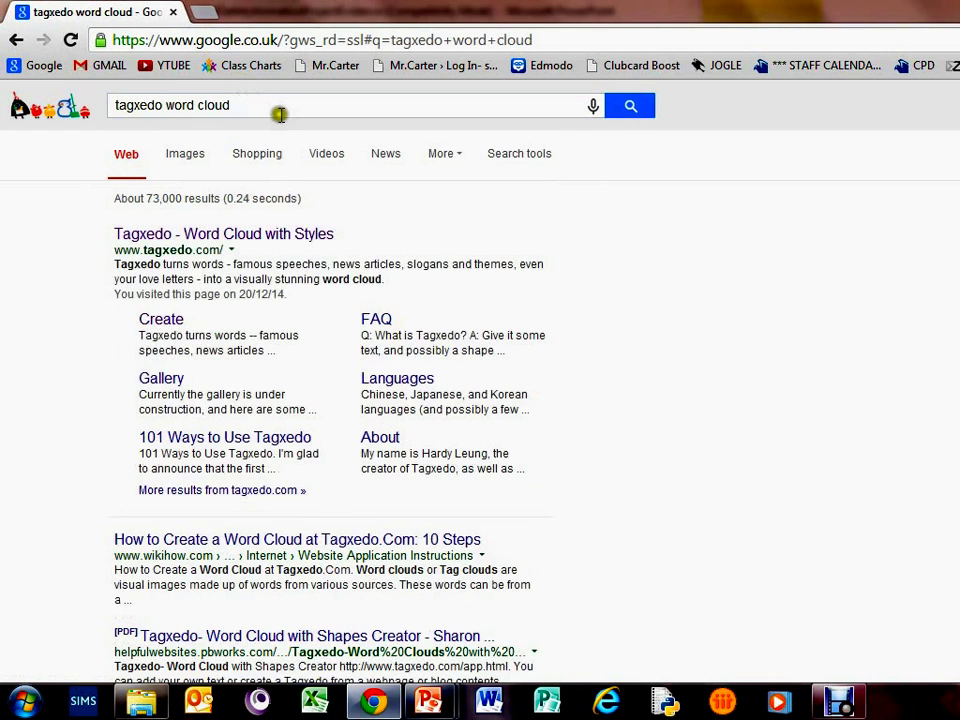
left_click(170, 236)
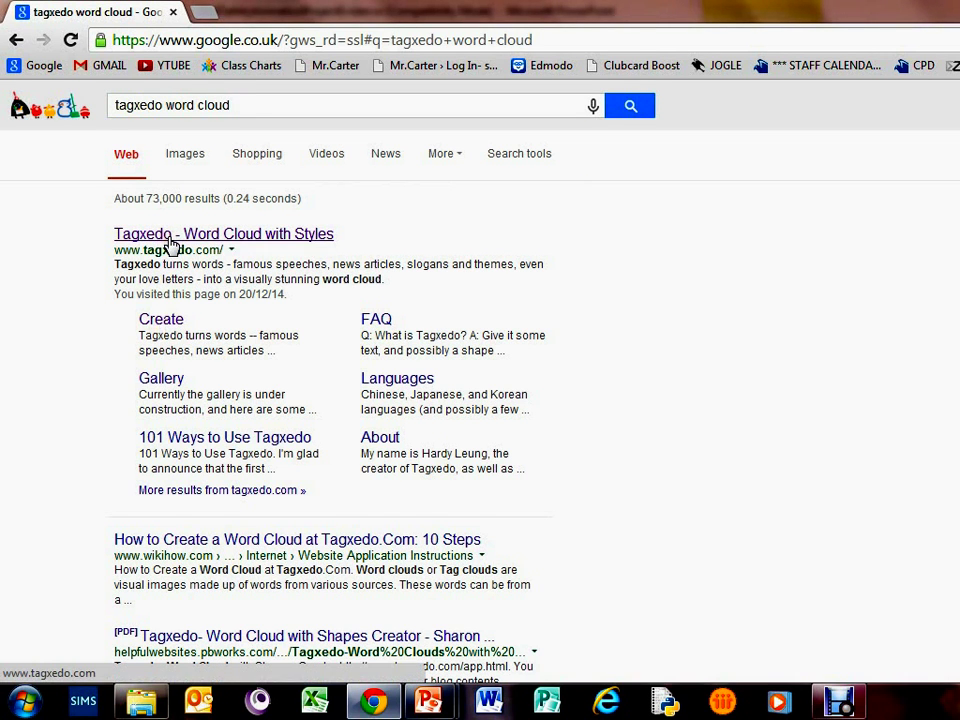
left_click(166, 324)
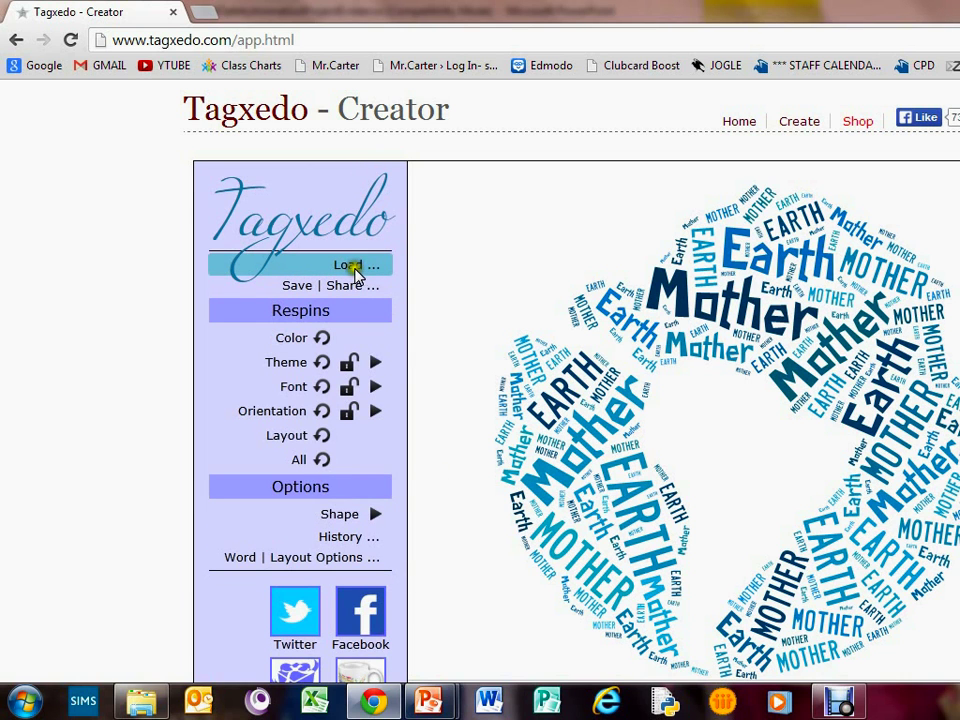
- Open the Load Menu from the Creator's left panel
scroll(409, 281, "down", 2)
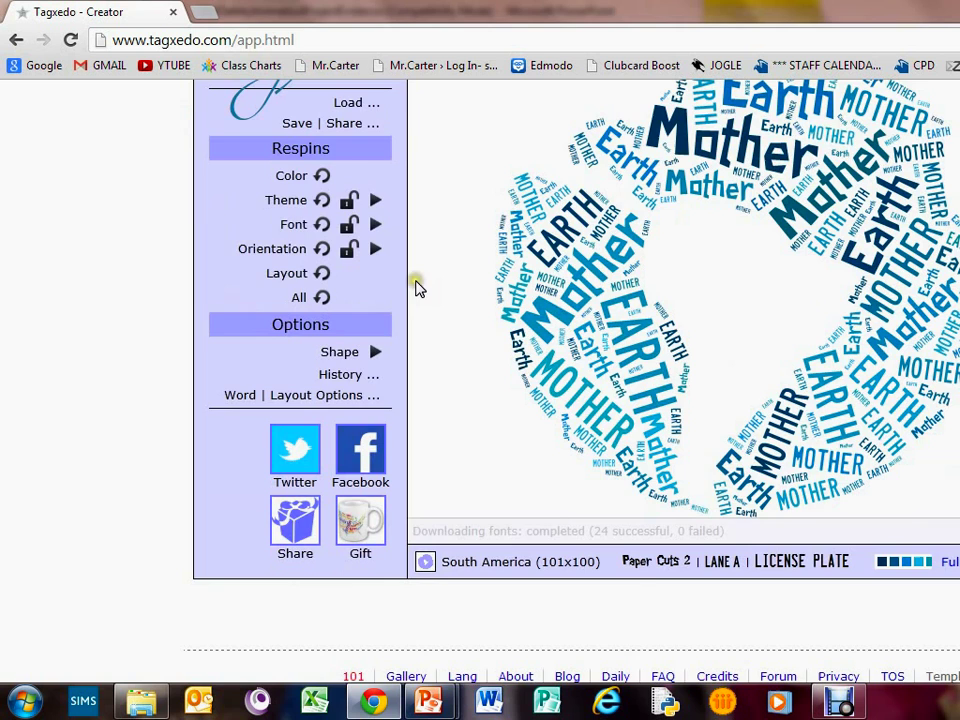
scroll(418, 287, "up", 1)
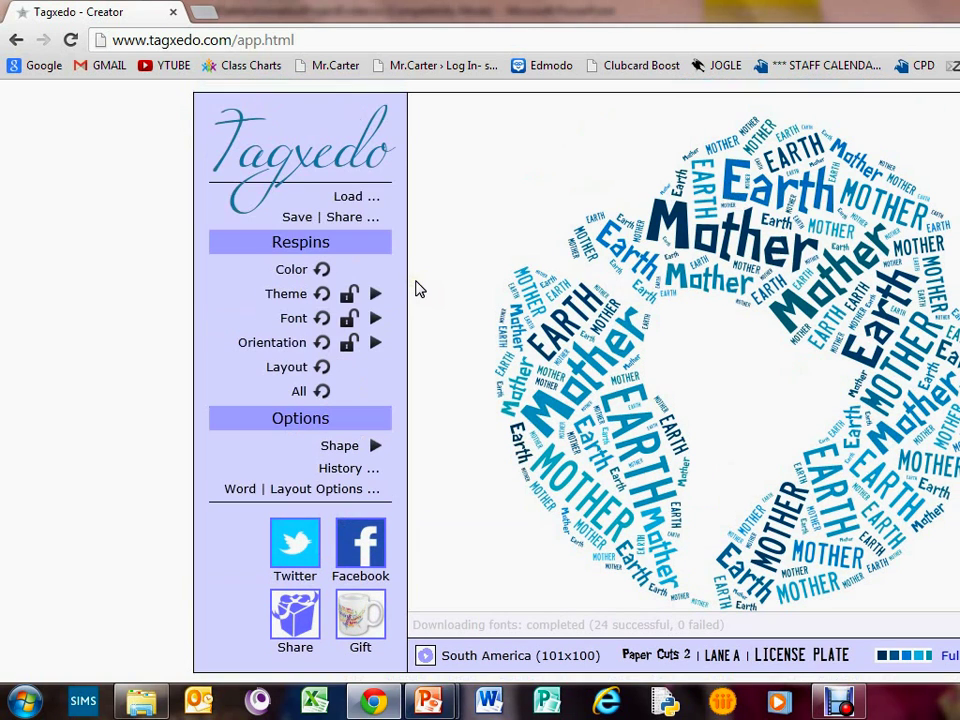
left_click(345, 195)
- Type Safety, Privacy Settings, Information Safe, Do Not Reveal Yourself, Report Abuse as separate lines
left_click(650, 354)
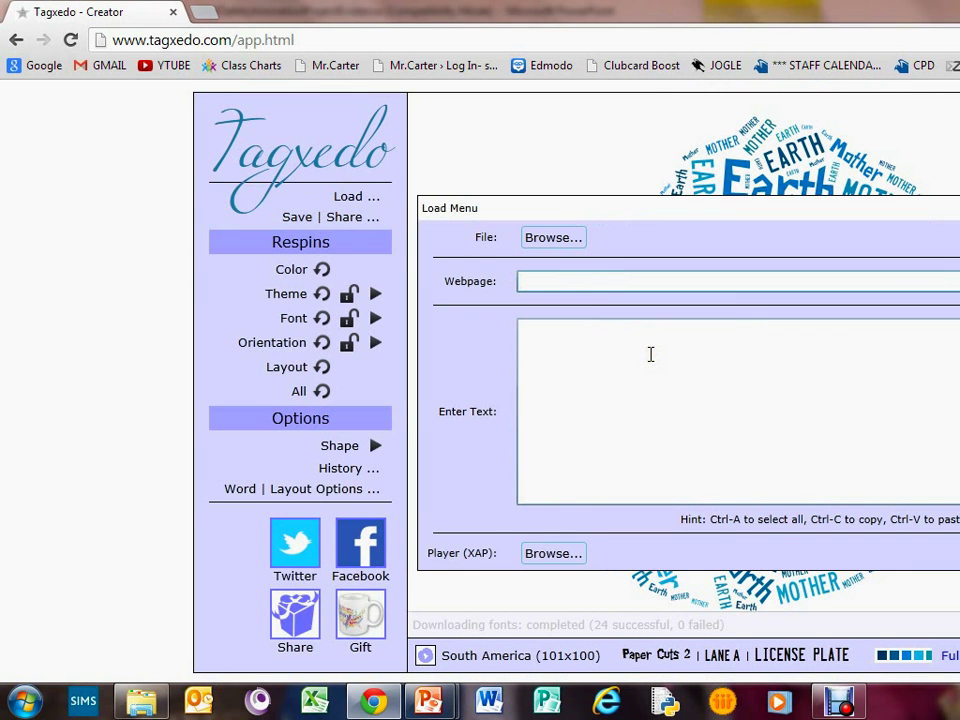
left_click(696, 281)
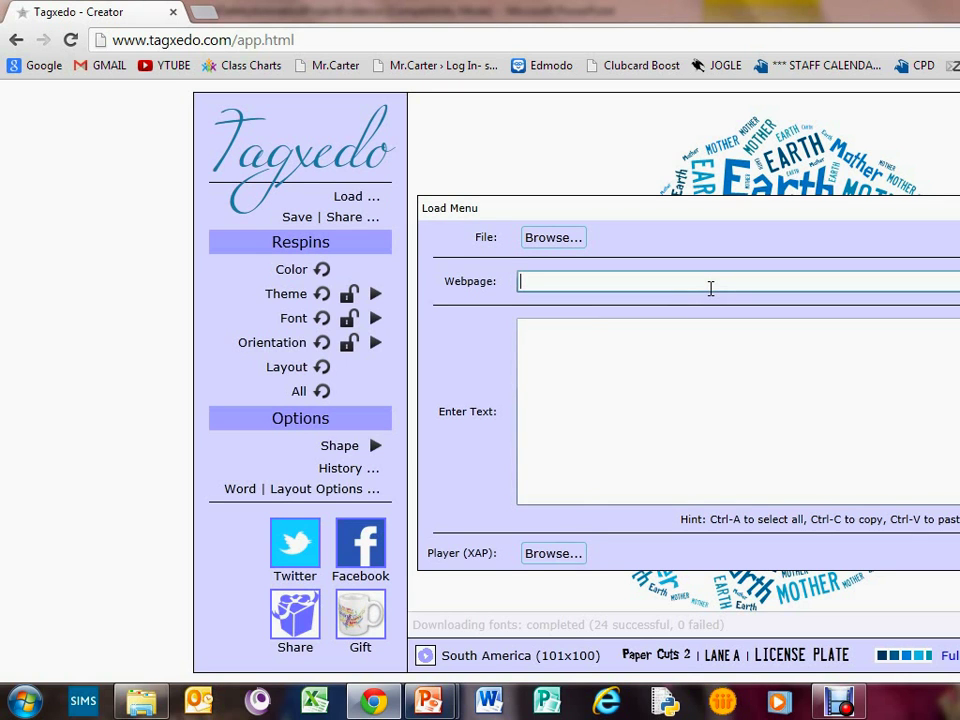
left_click(651, 337)
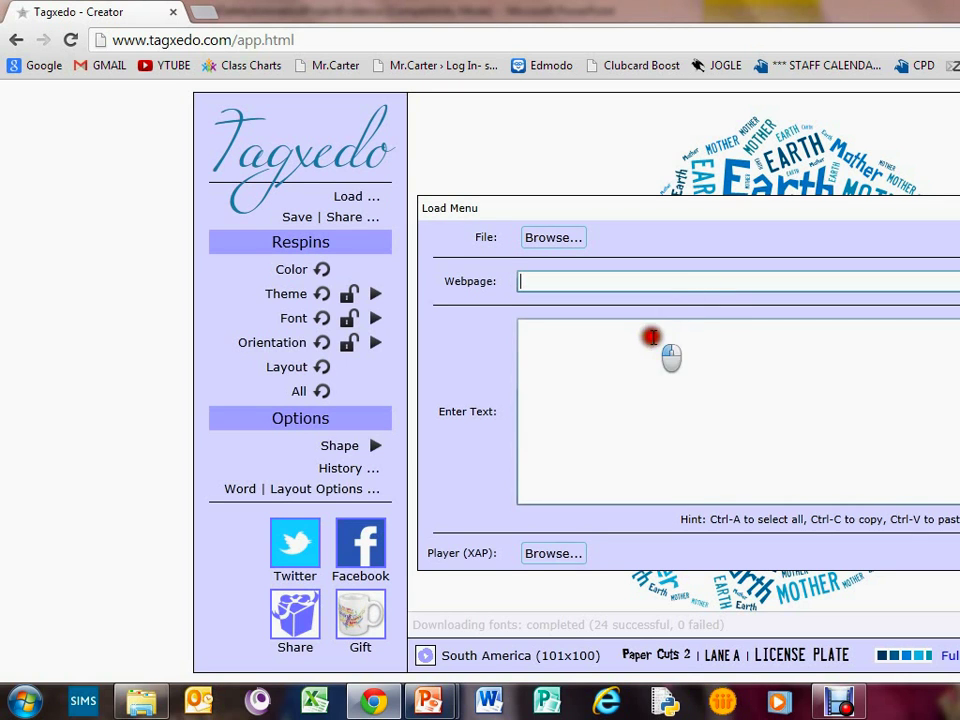
type("Safet")
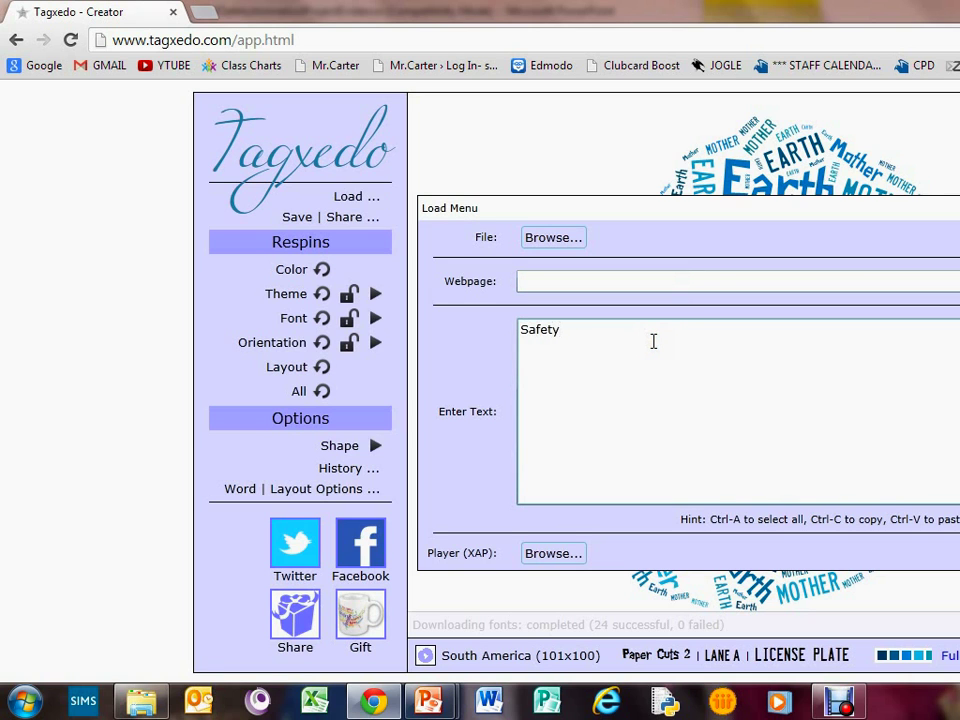
type("y")
key("Return")
type("Privacy Settings ")
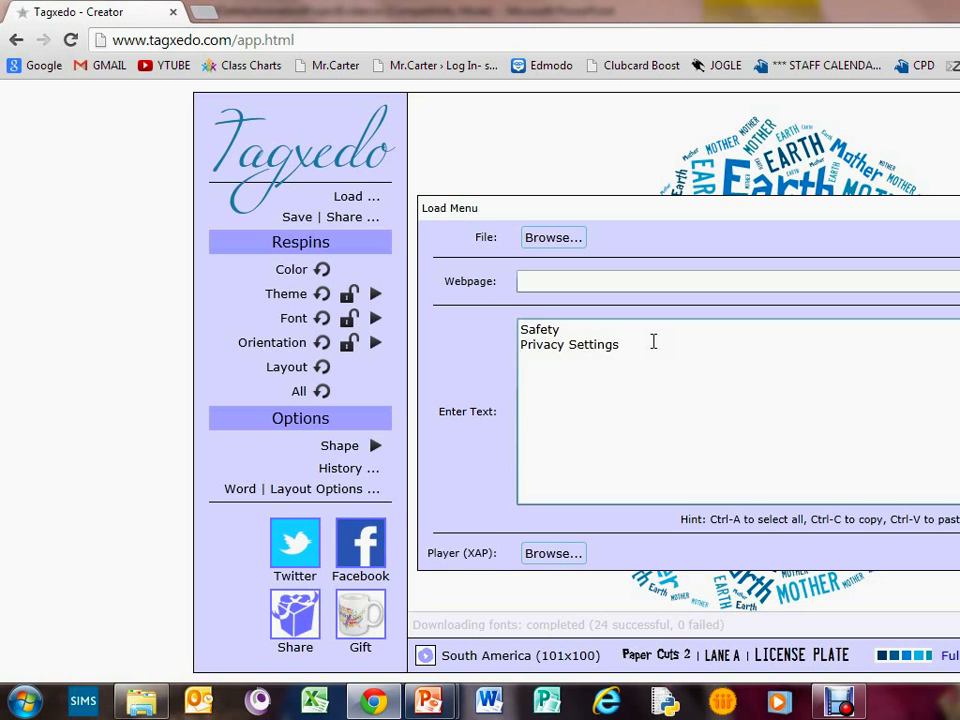
type("Information Safe ")
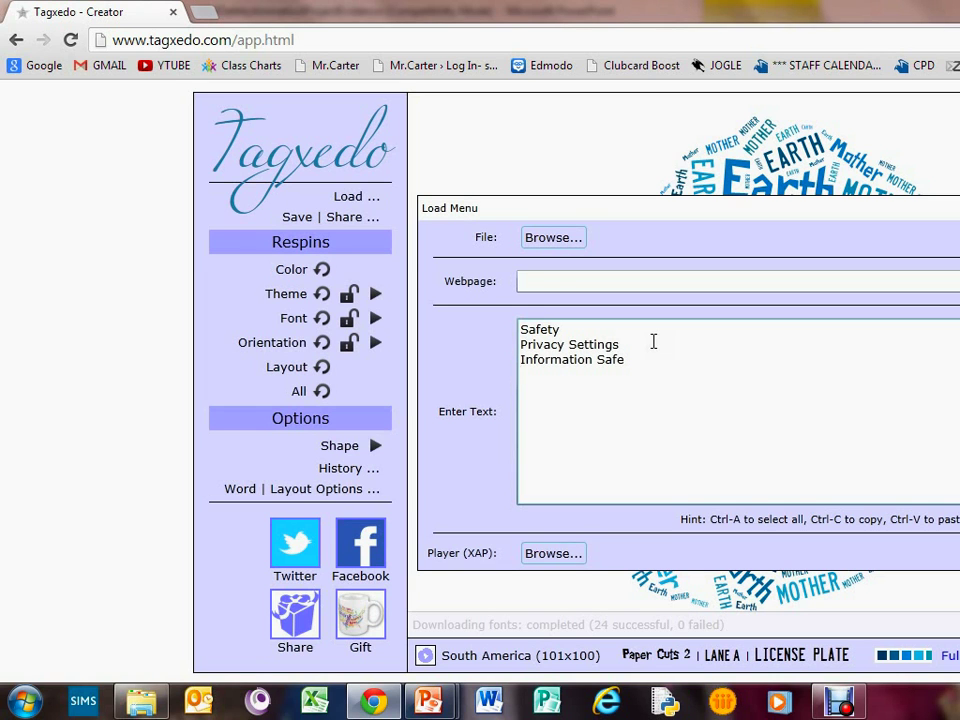
type("Do Not Reveal Yourself")
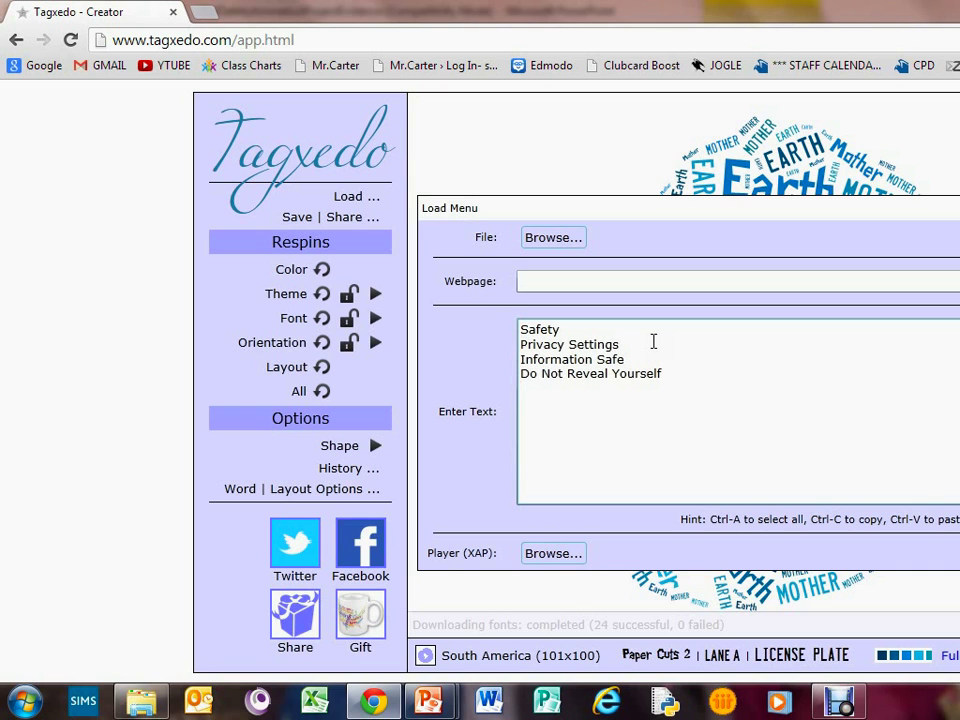
key("Return")
type("port Abuse")
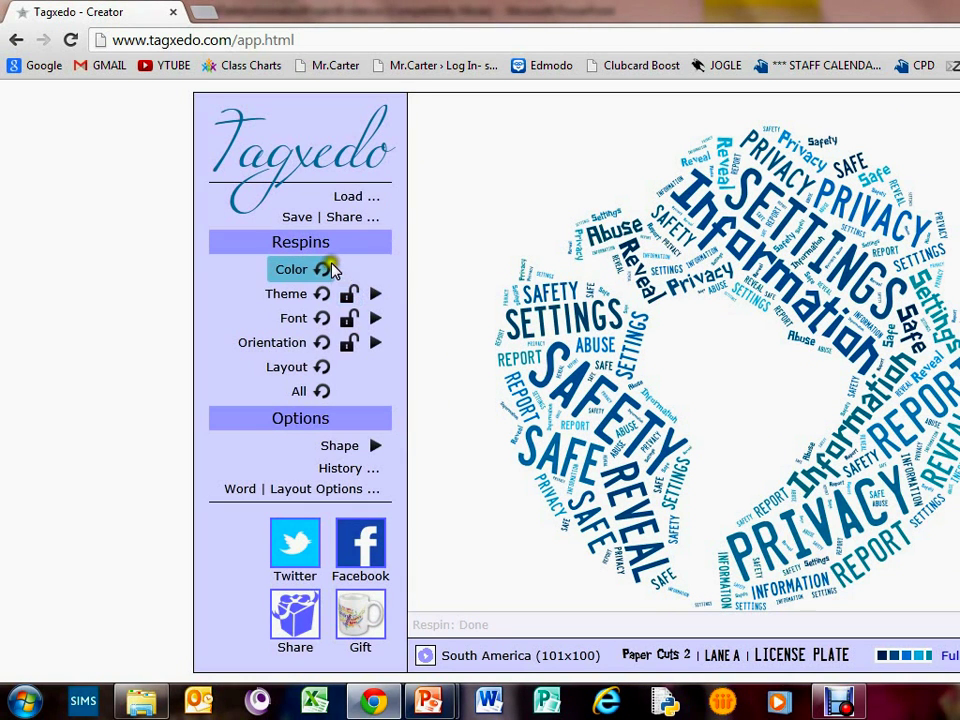
- Respin the e-safety cloud's colours to a new mix of blue shades
left_click(324, 270)
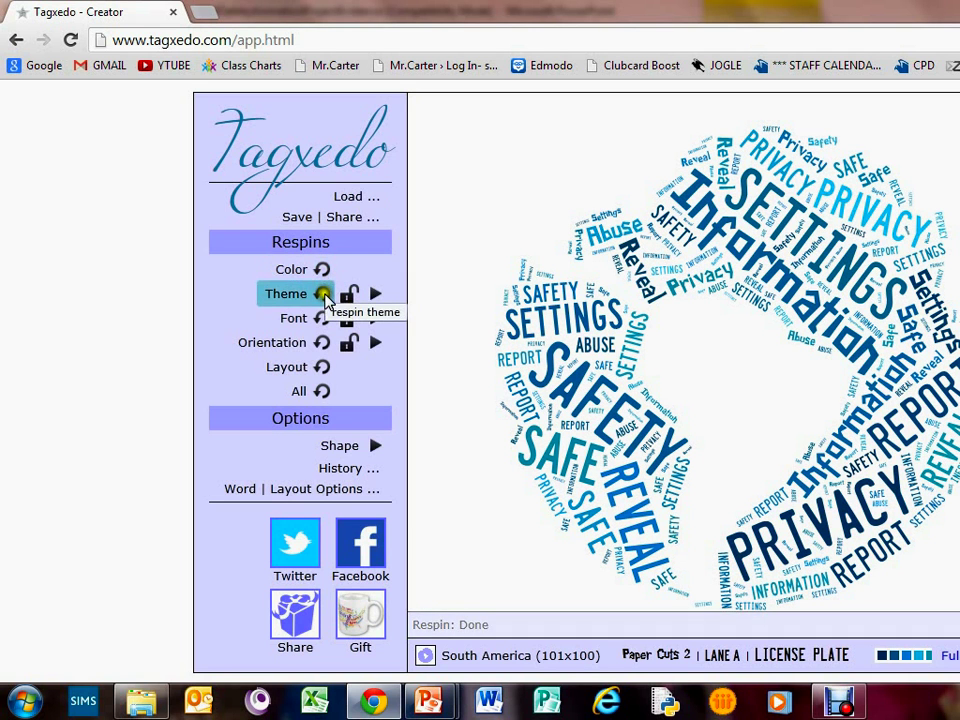
- Respin the colour theme until the cloud turns pink
left_click(322, 294)
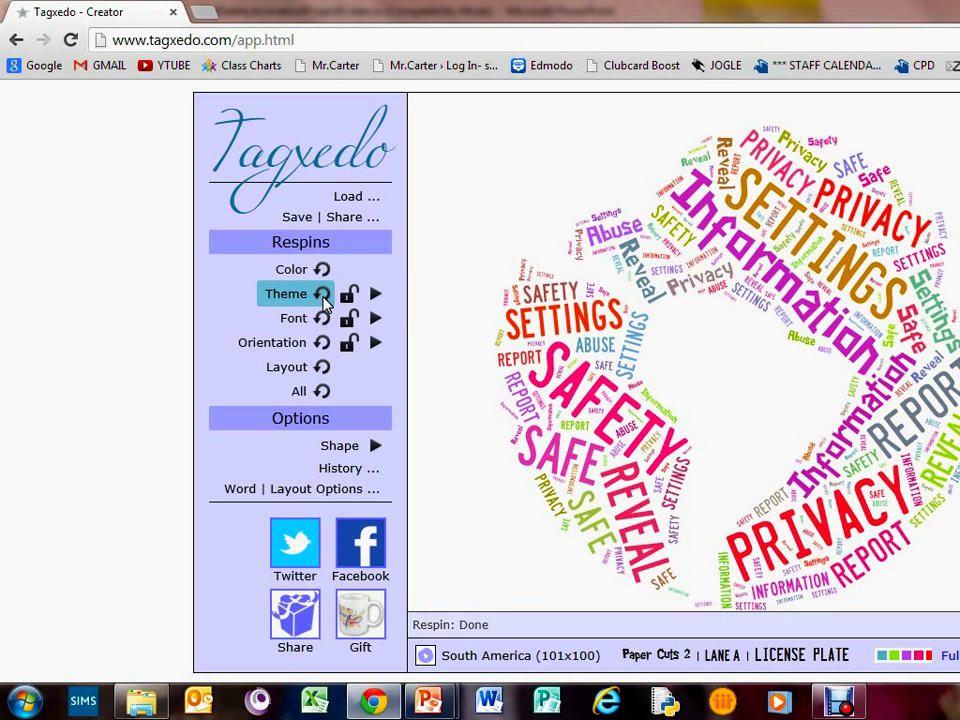
left_click(322, 294)
left_click(322, 294)
- Respin the font and choose Dualty from the font list
left_click(322, 318)
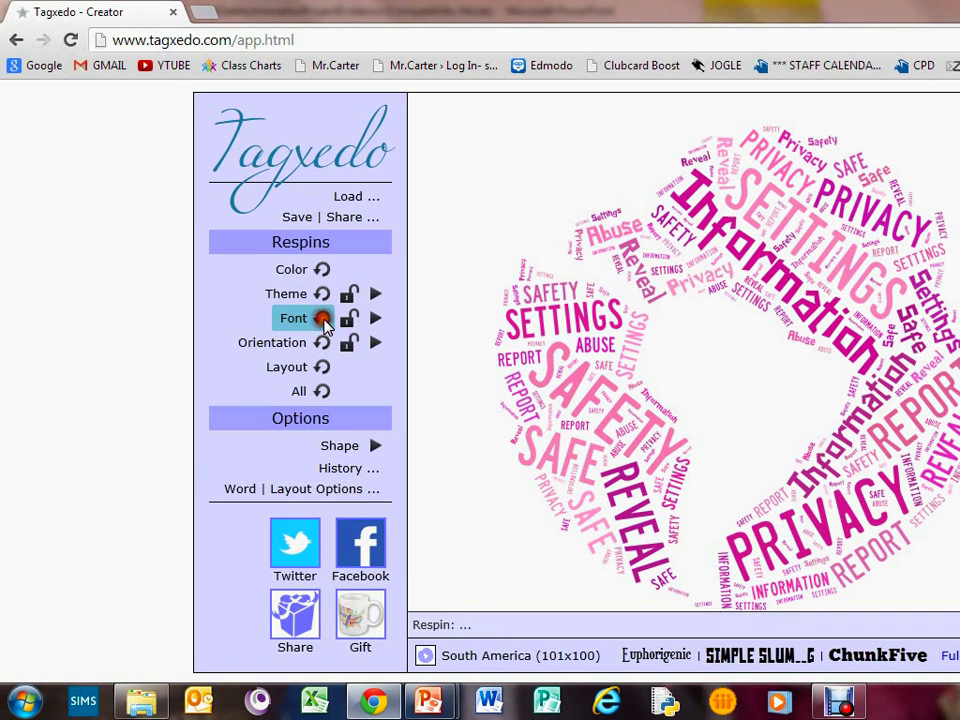
left_click(377, 320)
left_click(470, 279)
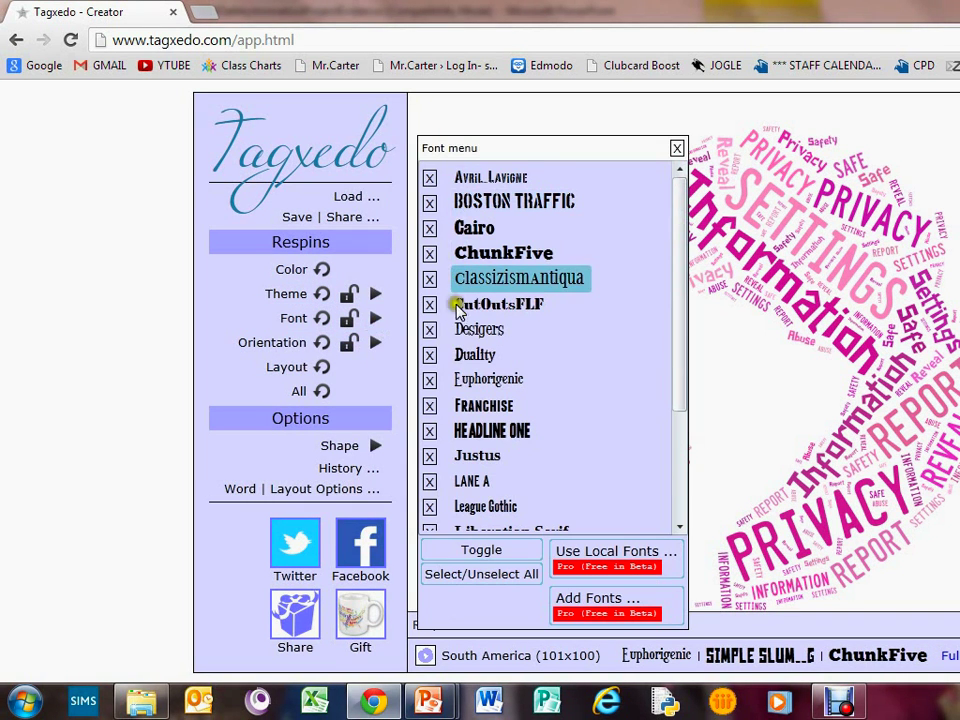
left_click(429, 355)
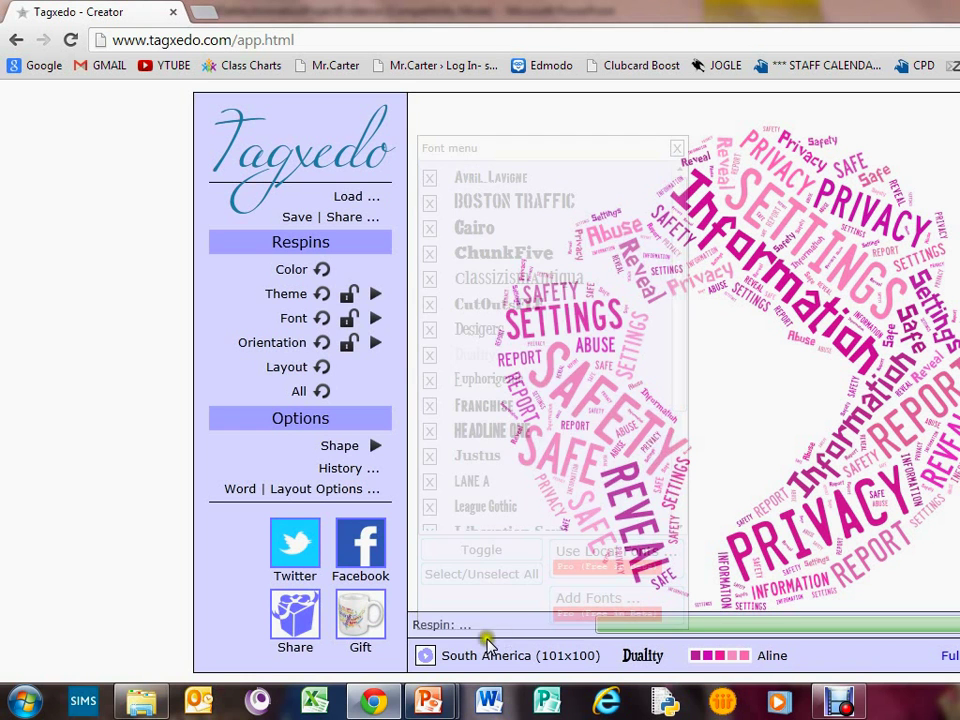
left_click(470, 506)
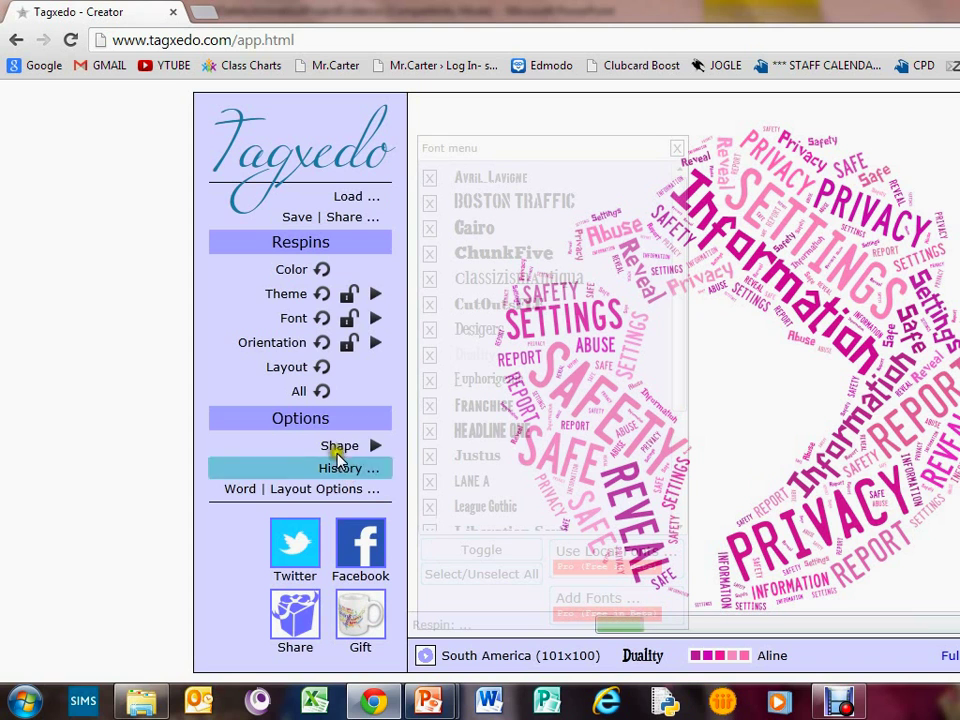
- Change the cloud shape to Classic Cloud (H), after trying the apple and LOVE shapes
left_click(376, 448)
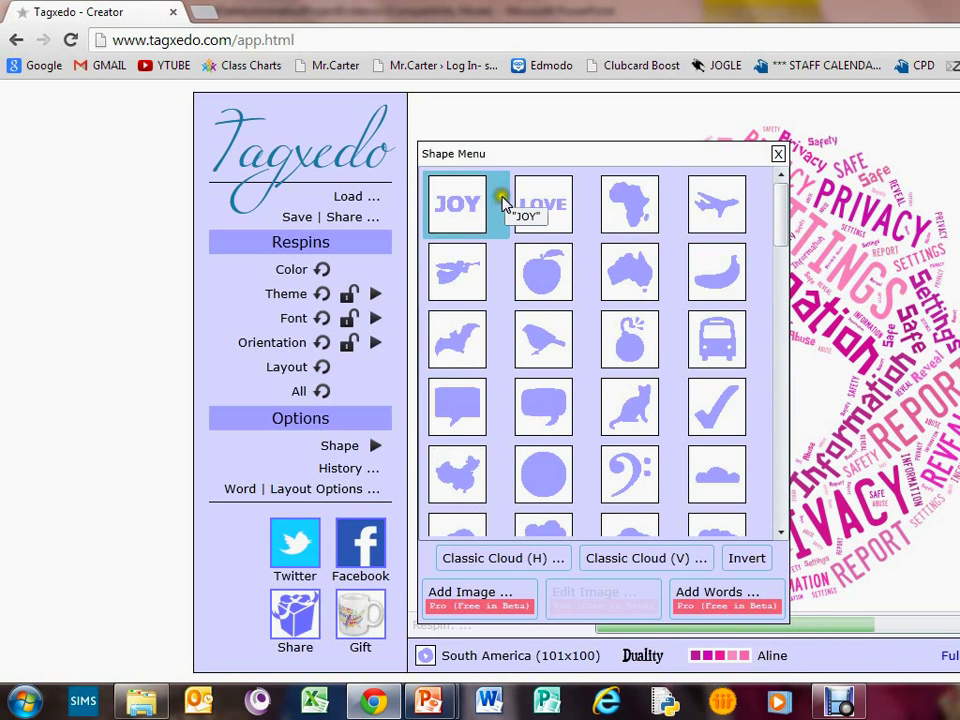
left_click(540, 273)
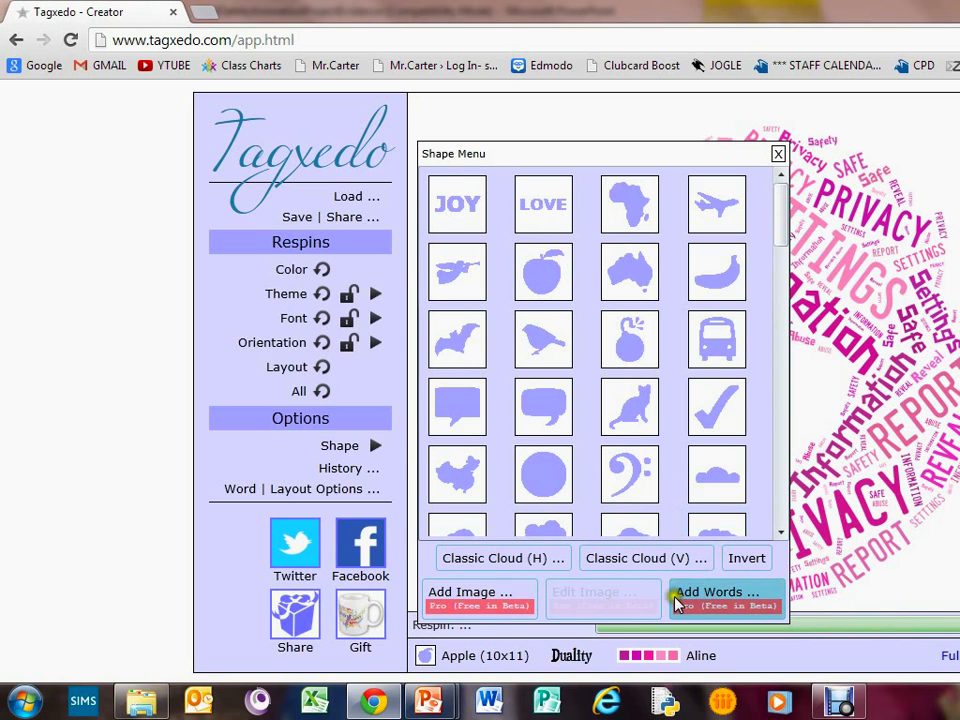
left_click(546, 222)
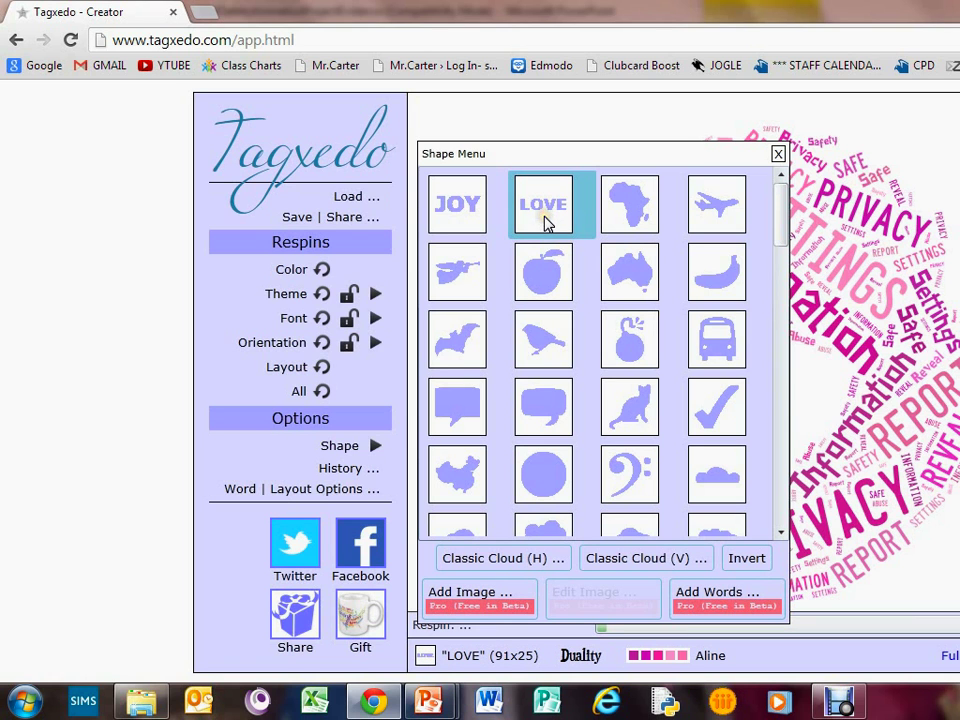
left_click(520, 556)
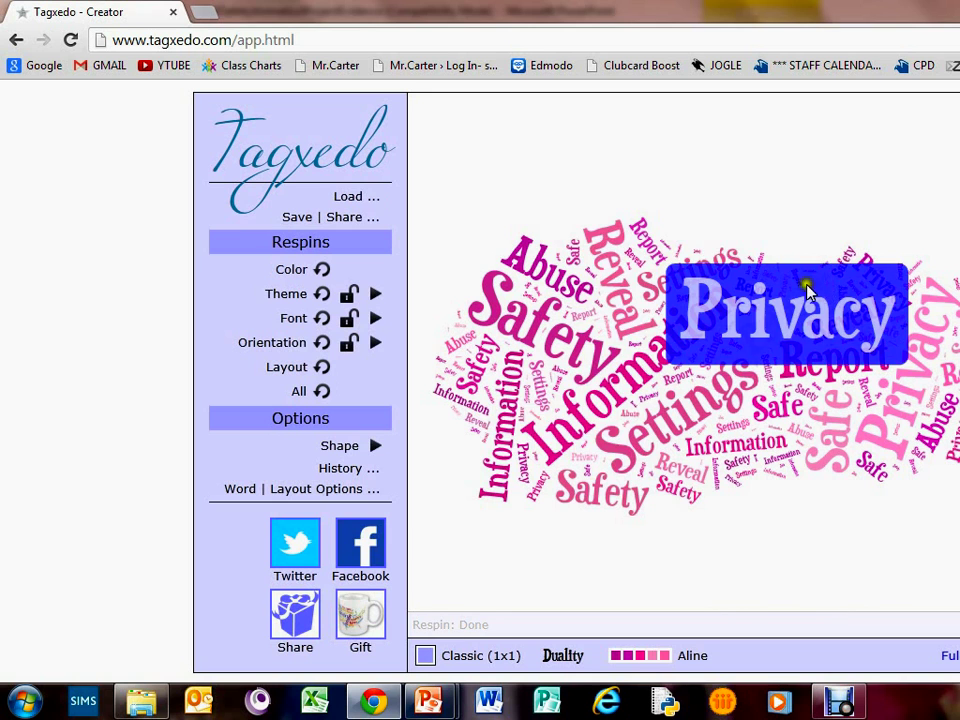
- Drag the large Privacy and Safety words out of the cloud to delete them
left_click_drag(808, 290, 596, 570)
left_click_drag(540, 320, 450, 247)
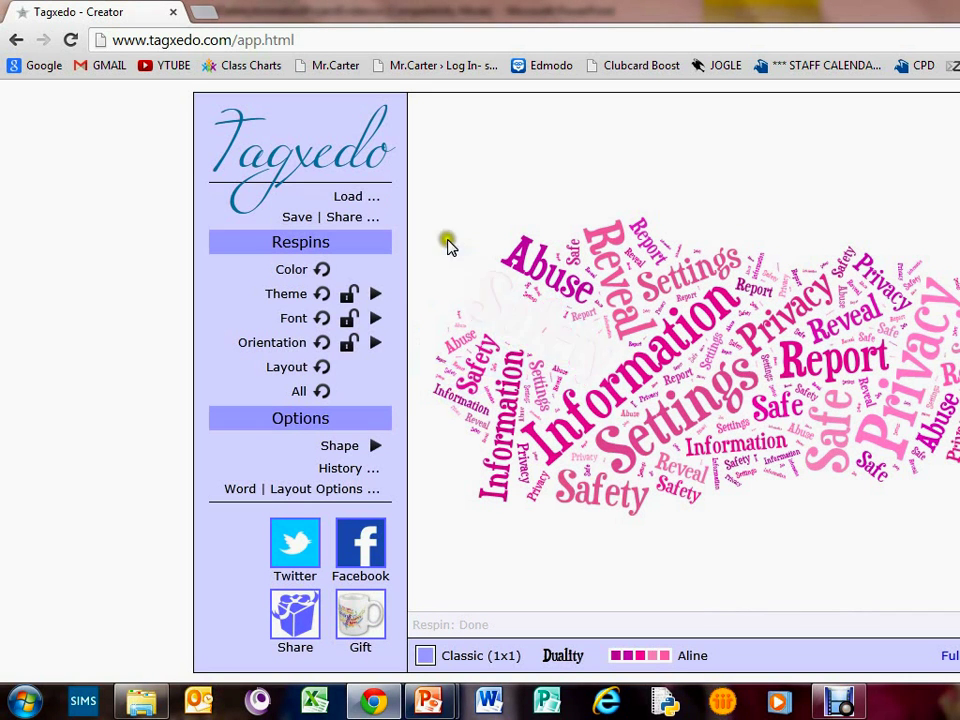
left_click(292, 217)
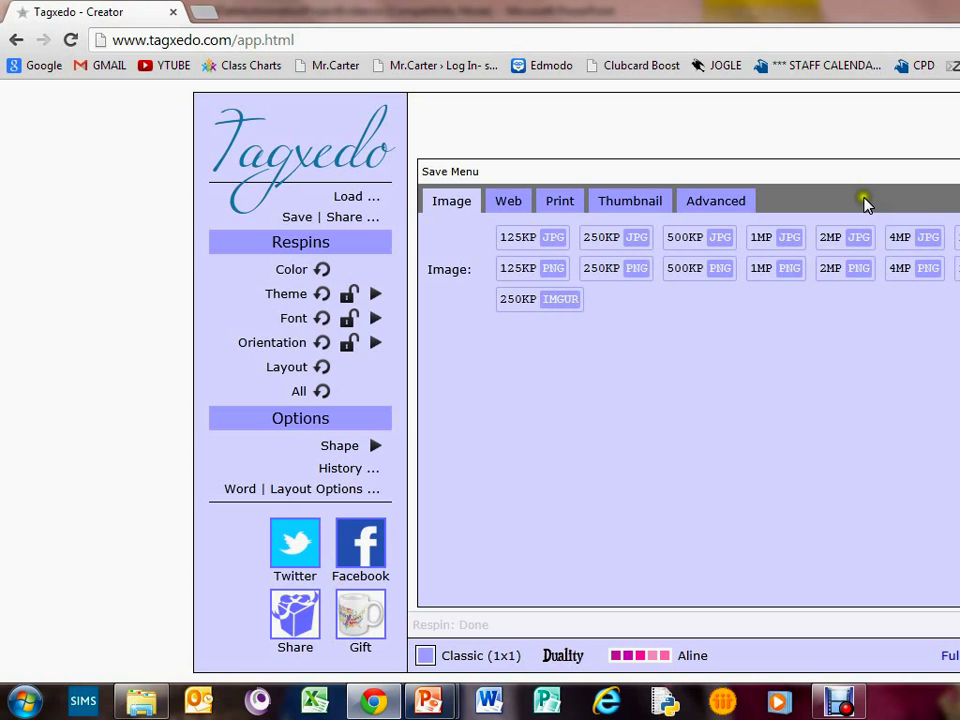
- Save the pink cloud as a 2MP JPG named 'Word Cloud' in the Pictures library
left_click(830, 238)
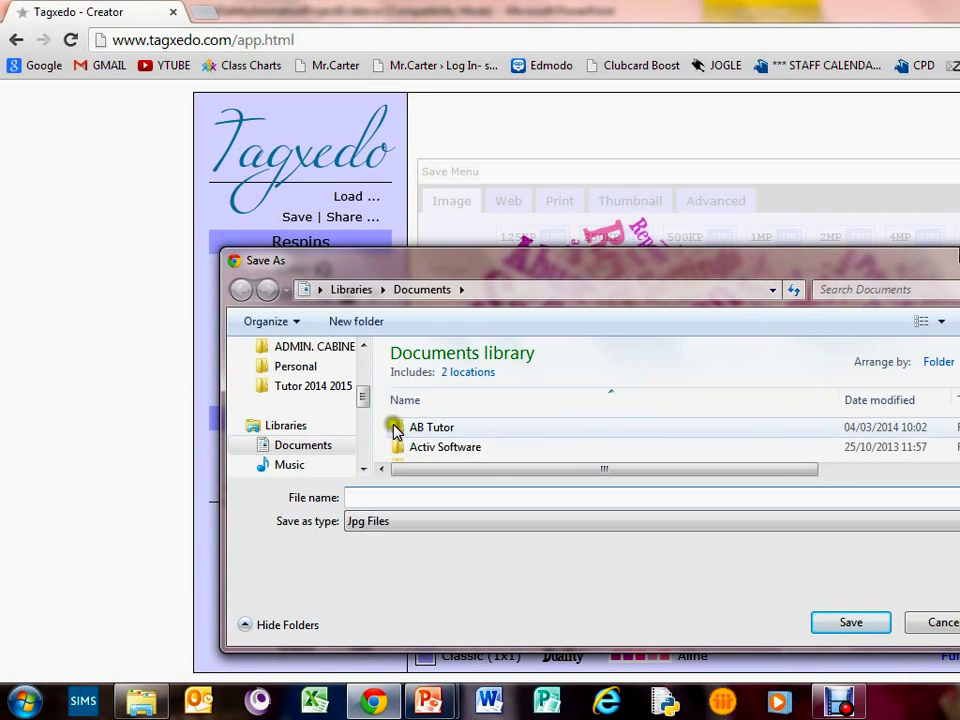
left_click(360, 411)
left_click(302, 426)
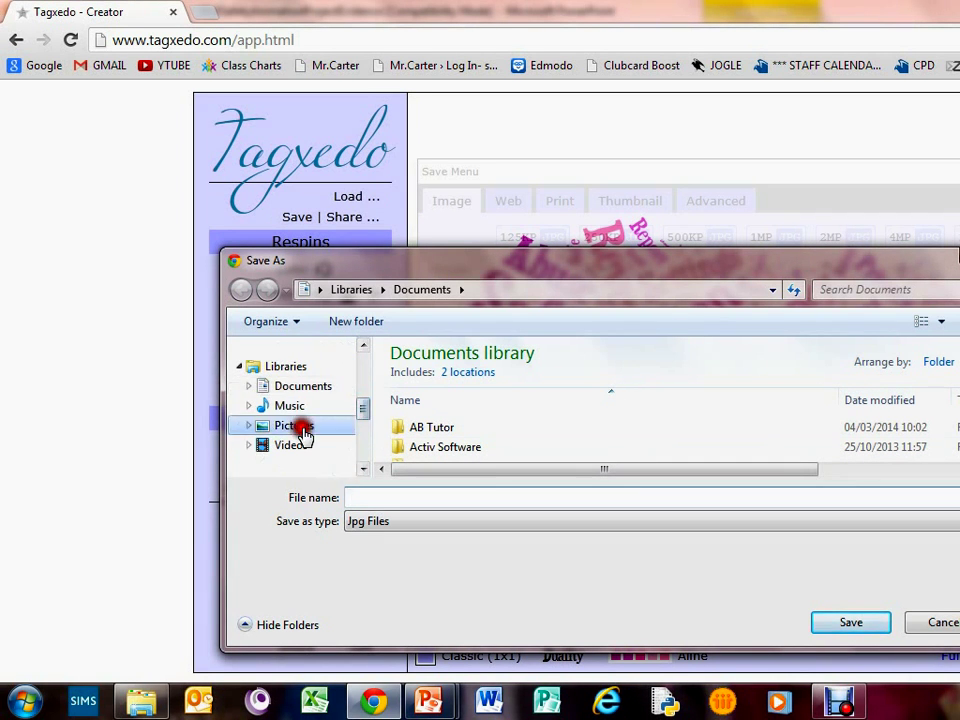
left_click(401, 497)
type("Word Cloud")
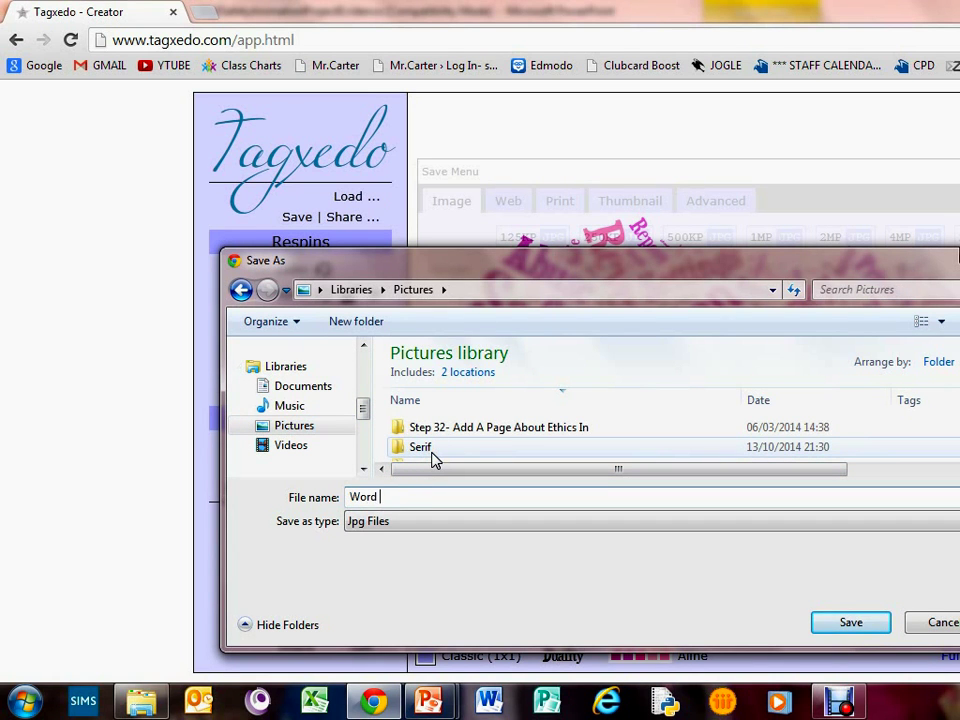
left_click(847, 622)
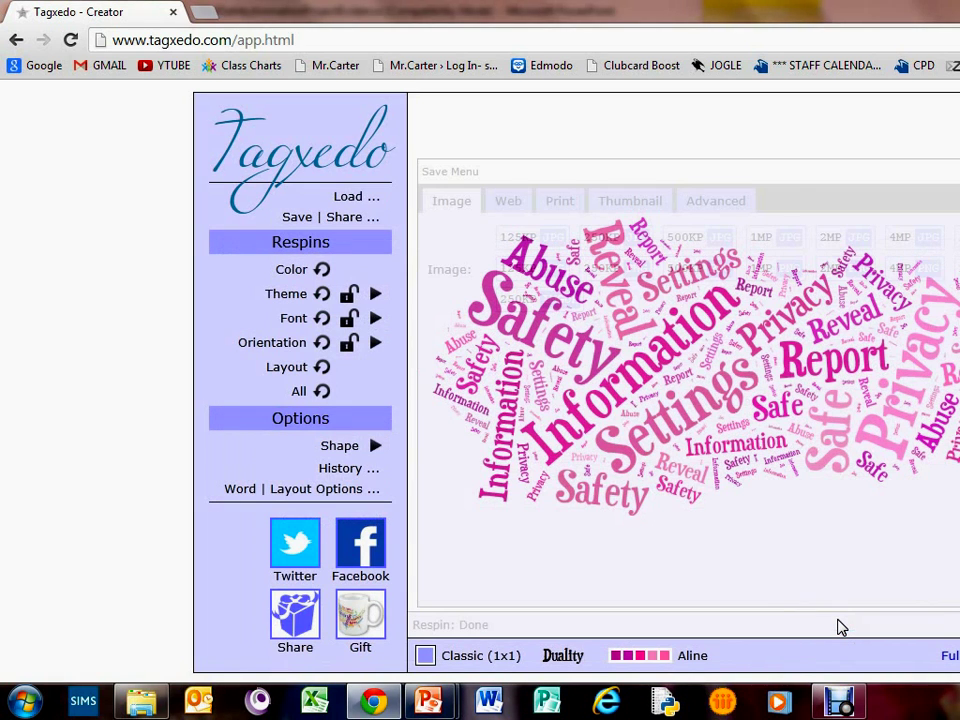
left_click(141, 700)
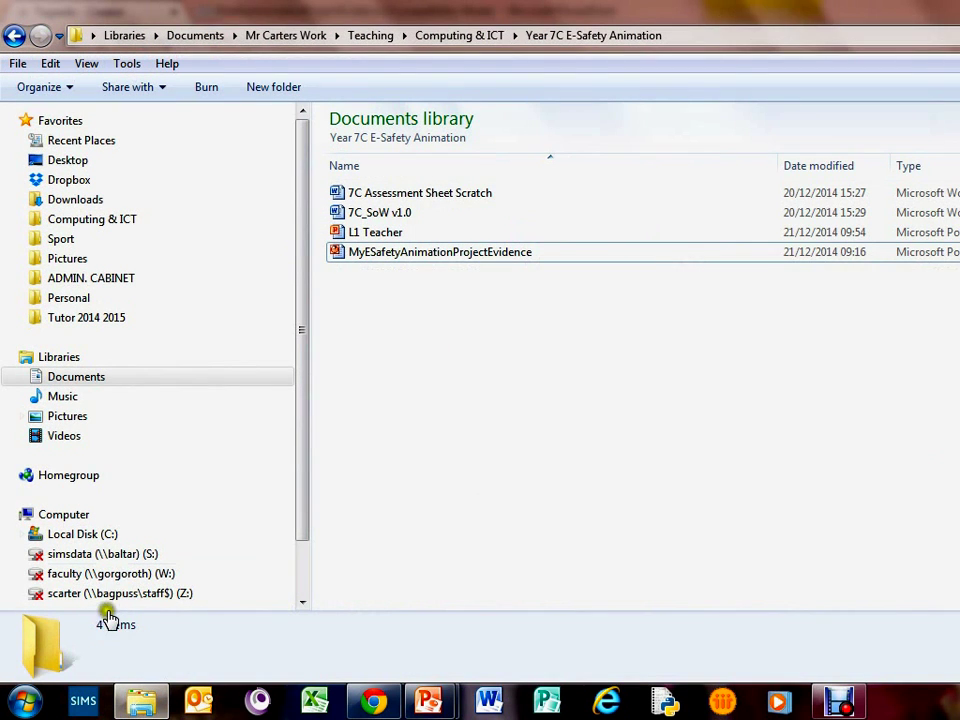
- Open the saved Word Cloud JPG from the Pictures library to check it
left_click(66, 418)
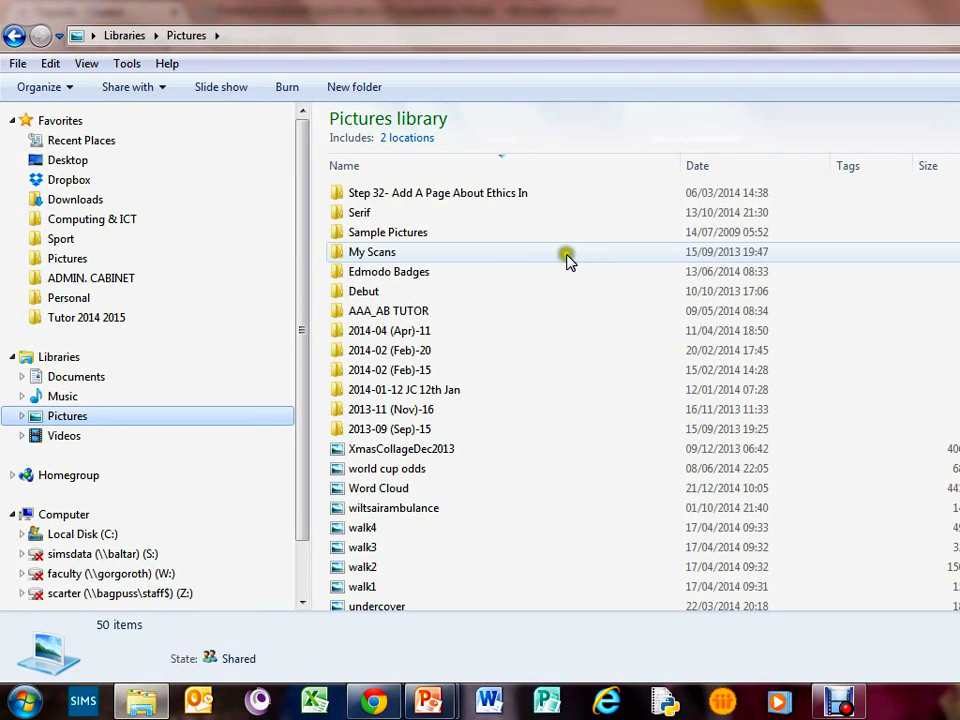
left_click(395, 450)
left_click(408, 489)
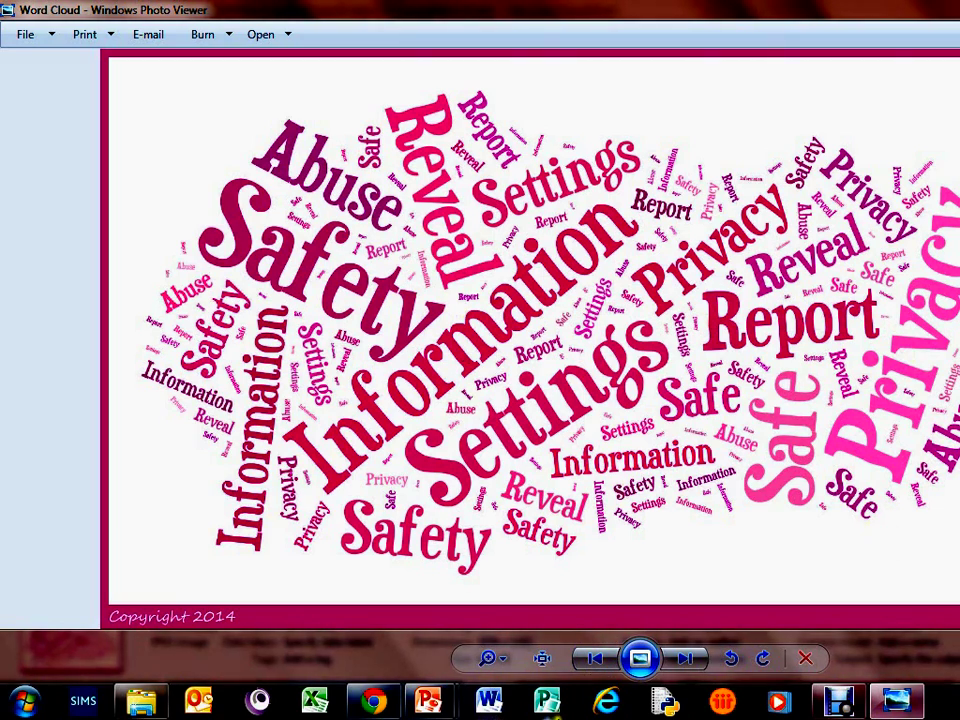
left_click(380, 702)
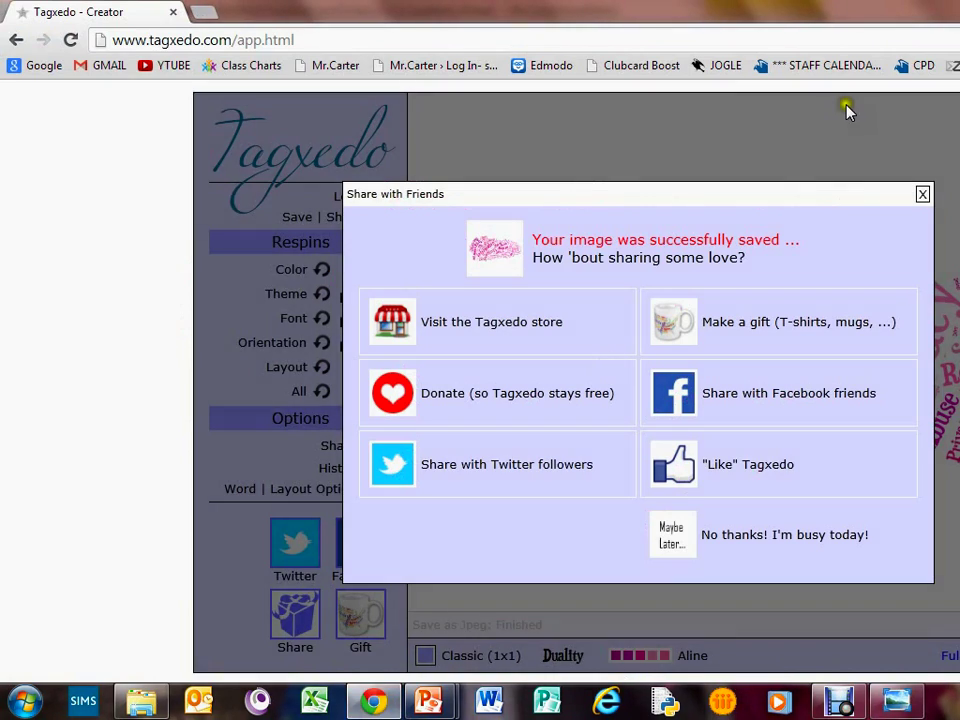
- Dismiss the sharing prompt, search 'abyya.com word cloud' and open ABCya! Word Clouds for Kids
left_click(766, 563)
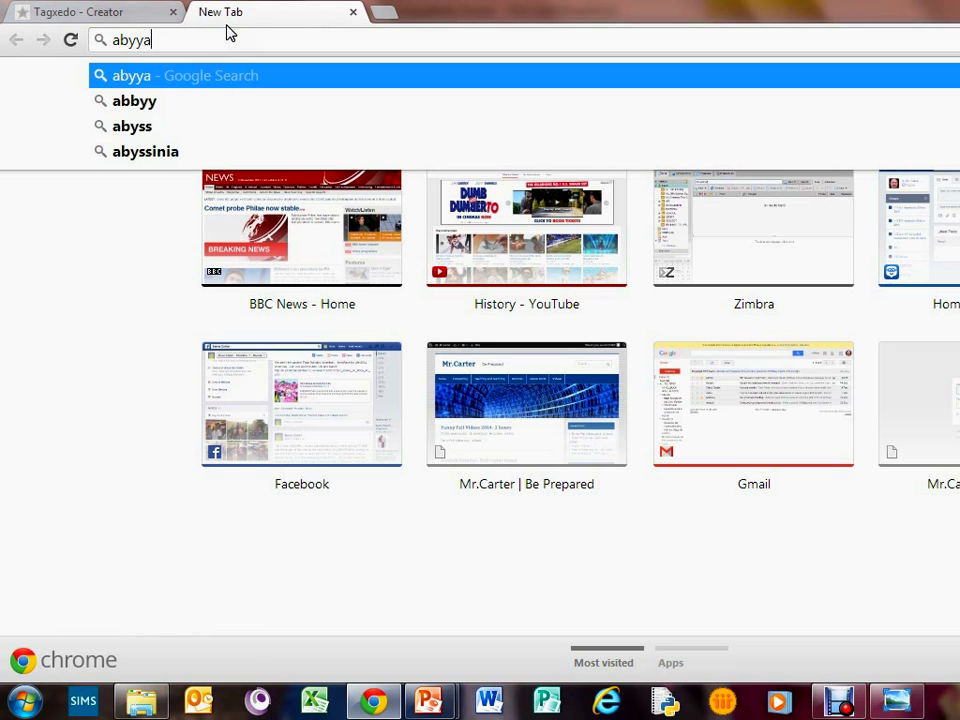
type(".")
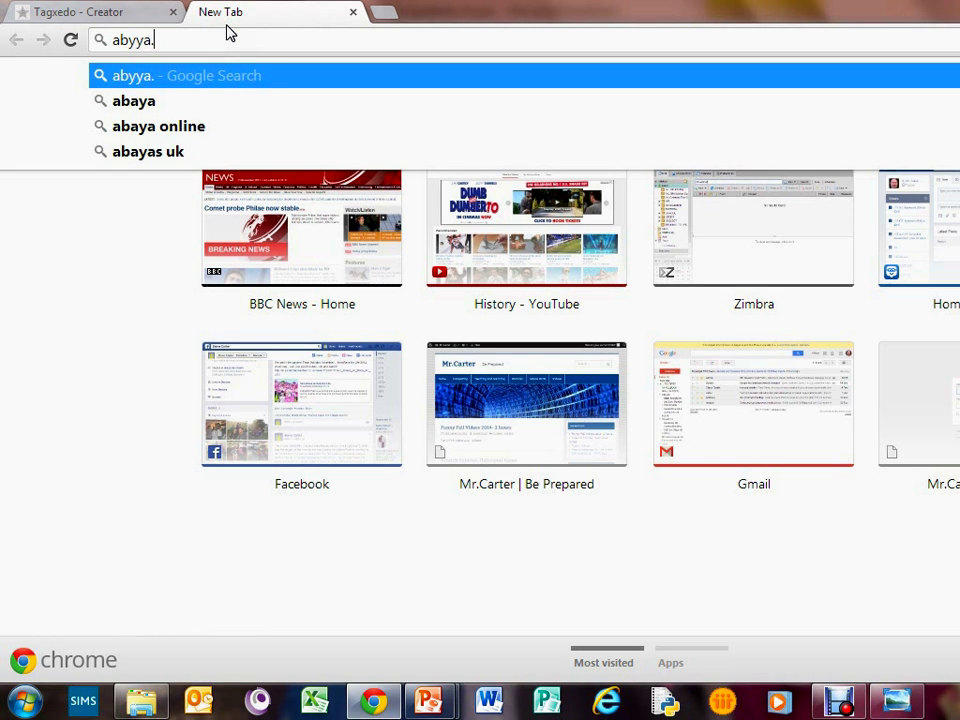
type("com")
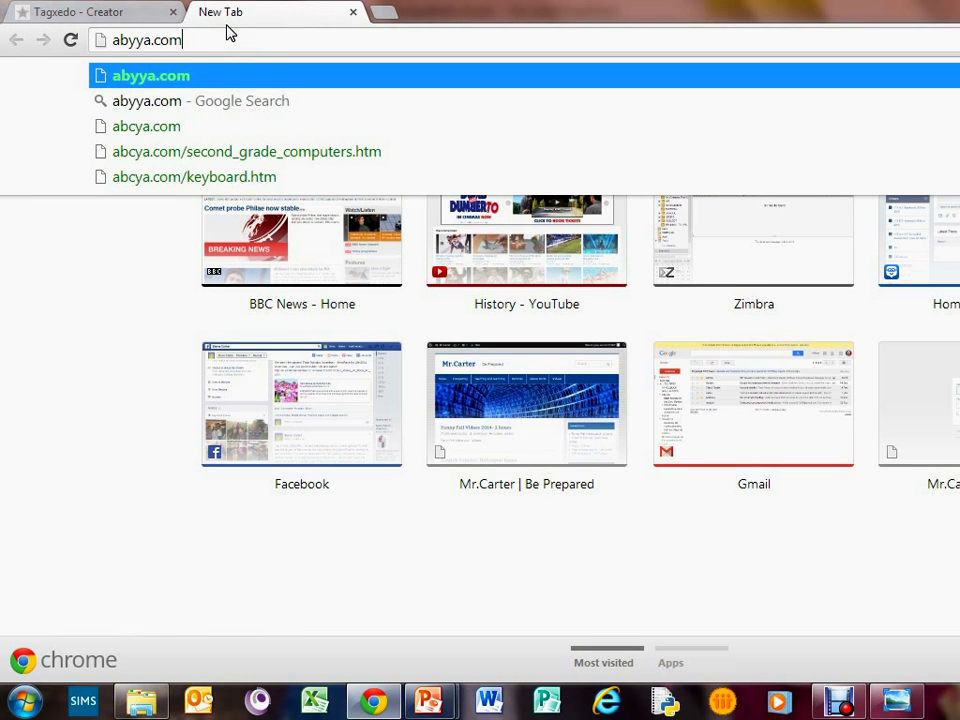
type(" word cl")
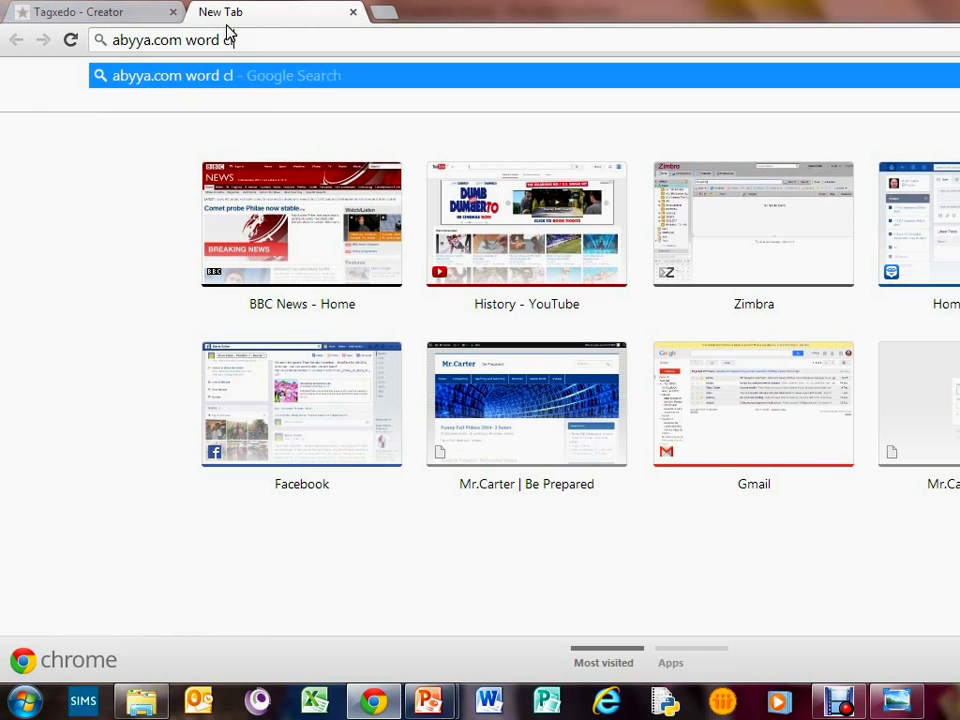
type("oud")
key("Return")
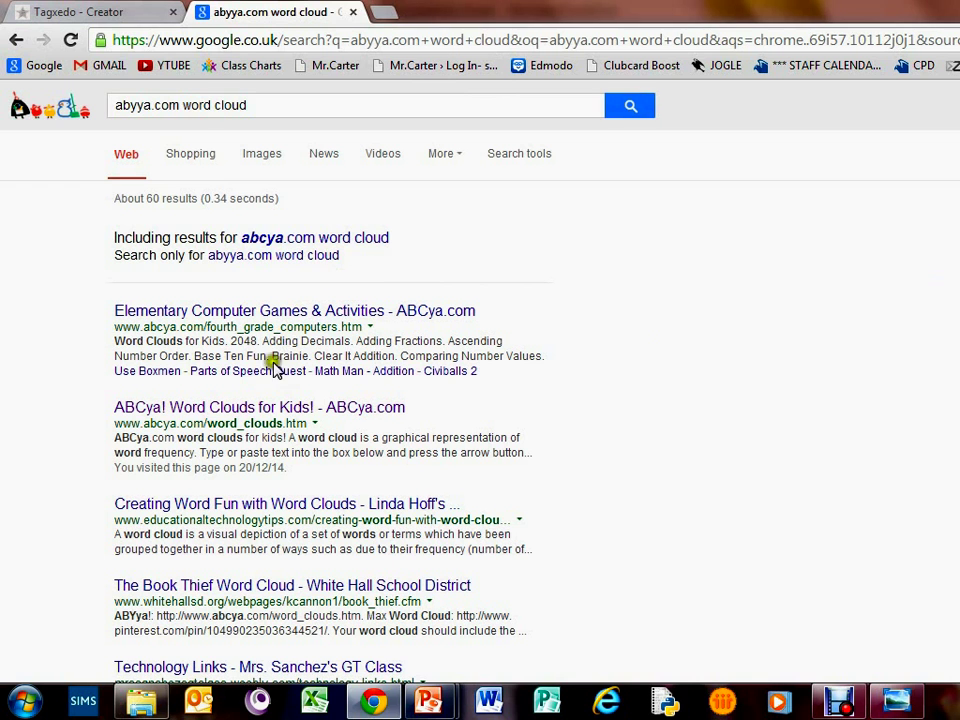
left_click(255, 410)
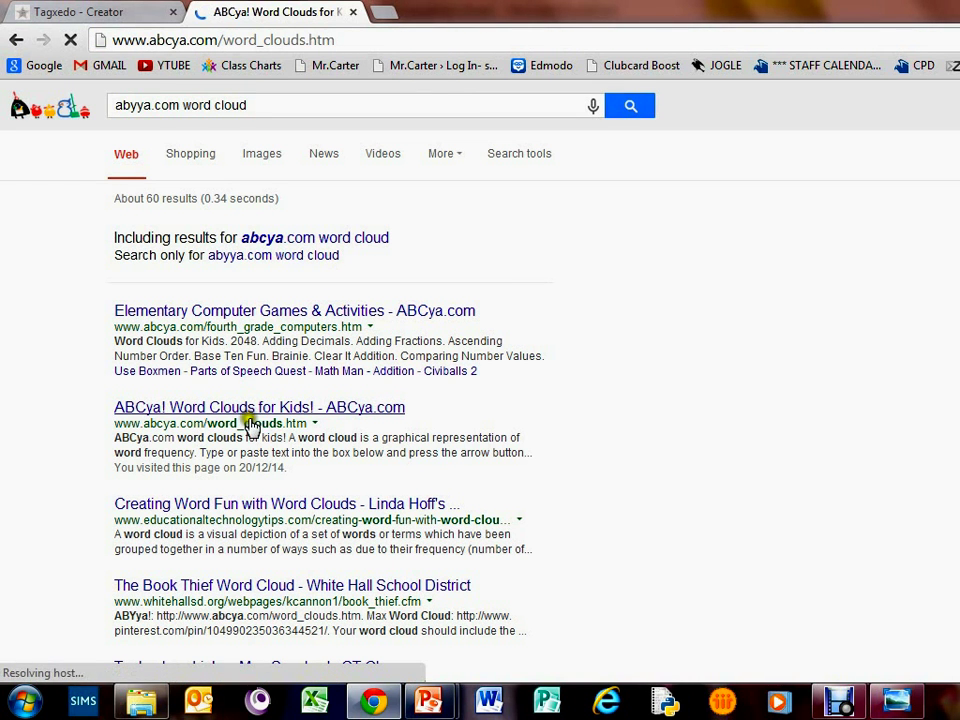
- Select all five lines of e-safety words in Tagxedo's Load Menu text box
left_click(96, 11)
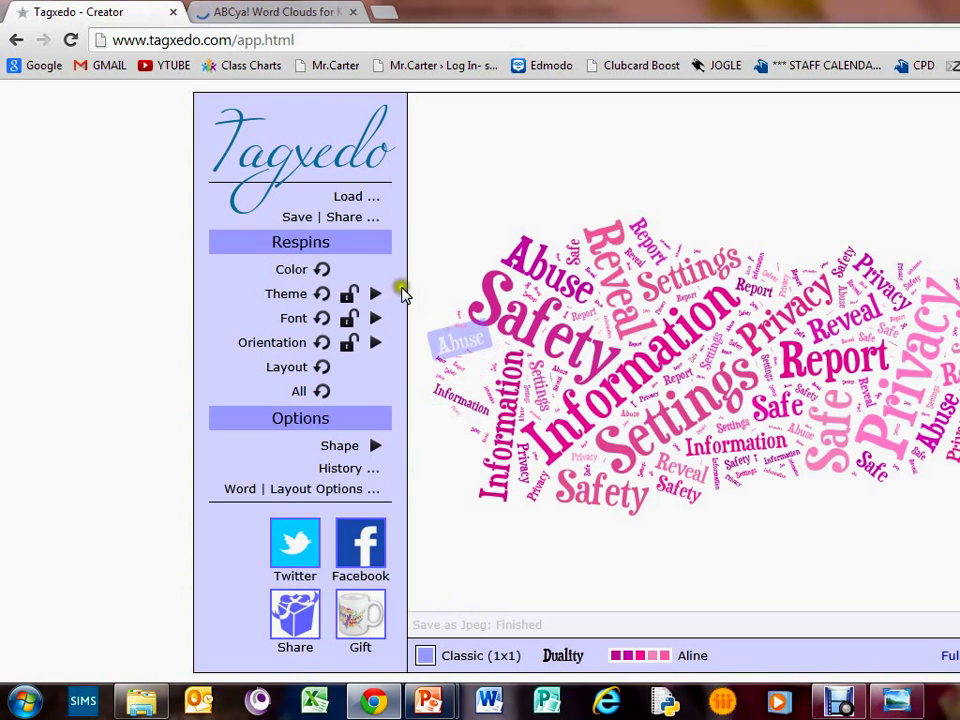
left_click(352, 197)
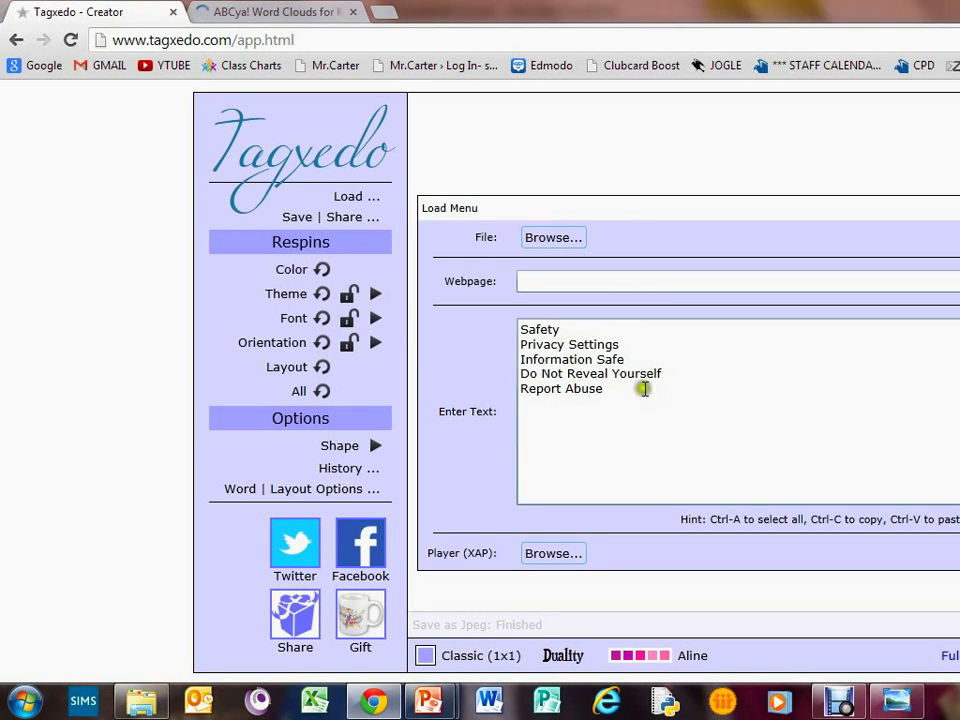
left_click_drag(615, 388, 521, 320)
key("ctrl+c")
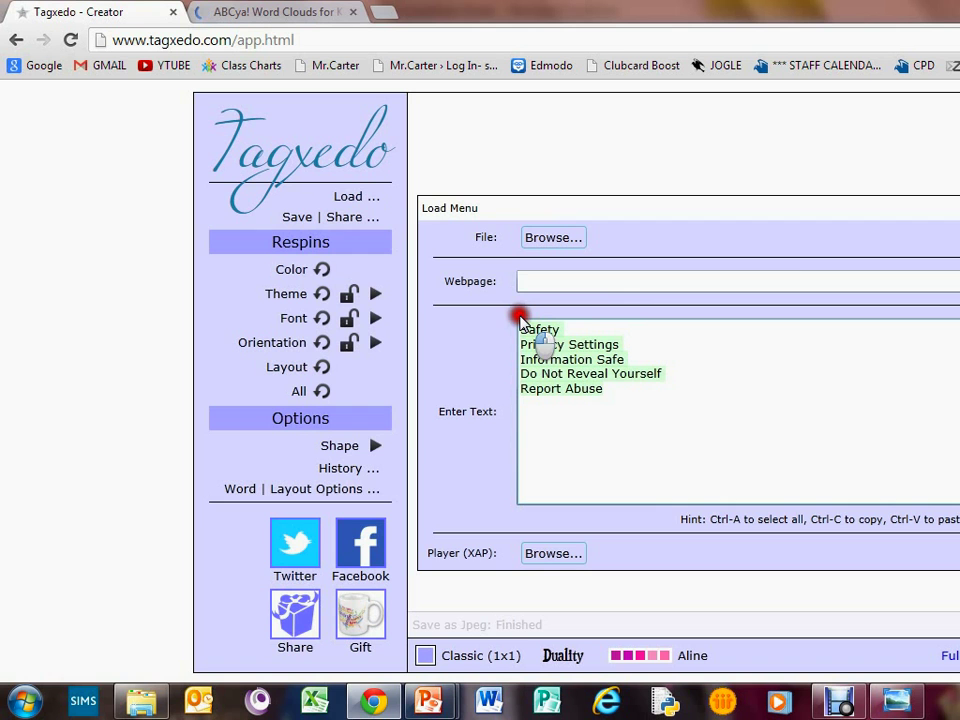
left_click(325, 9)
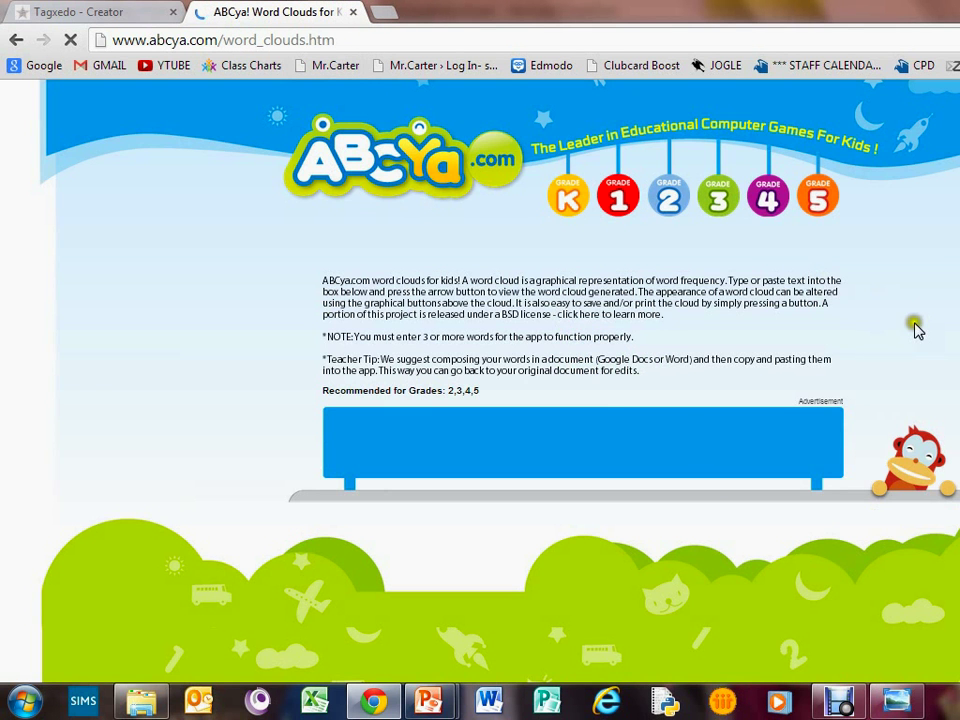
- Return to the ABCya Word Clouds tab and launch the maker past its 'click to start' splash screen
scroll(910, 370, "down", 3)
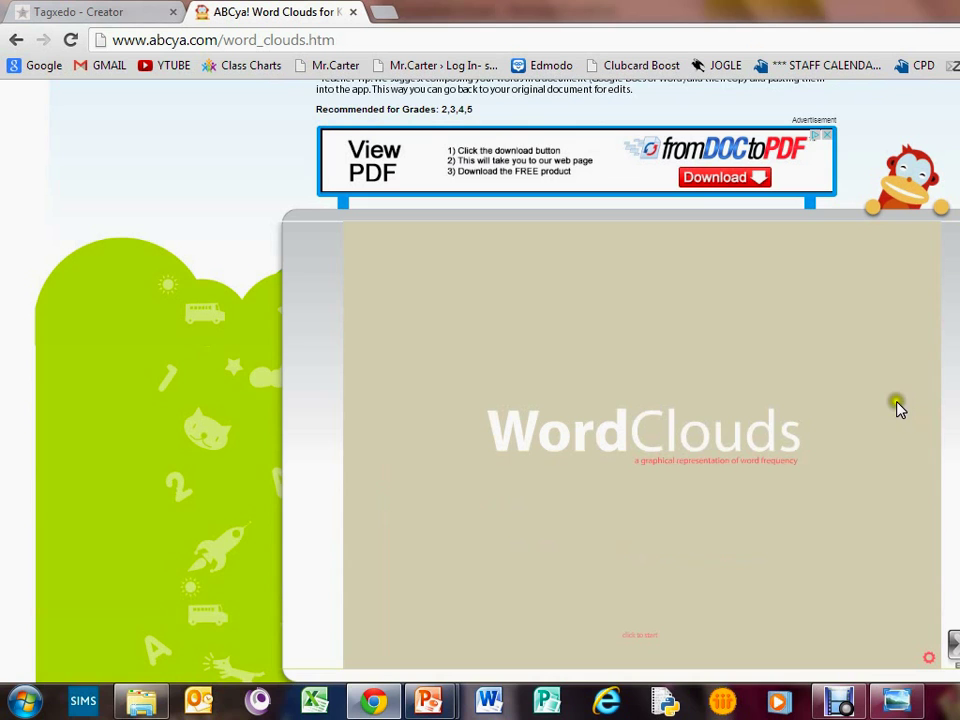
scroll(806, 450, "down", 1)
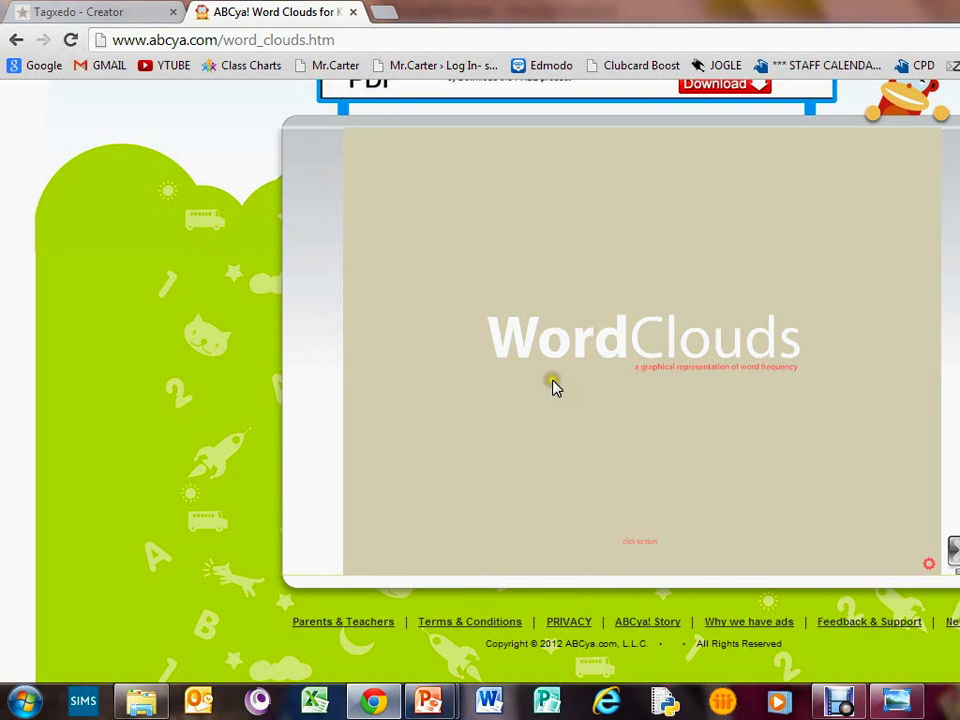
scroll(553, 390, "up", 3)
scroll(555, 396, "down", 1)
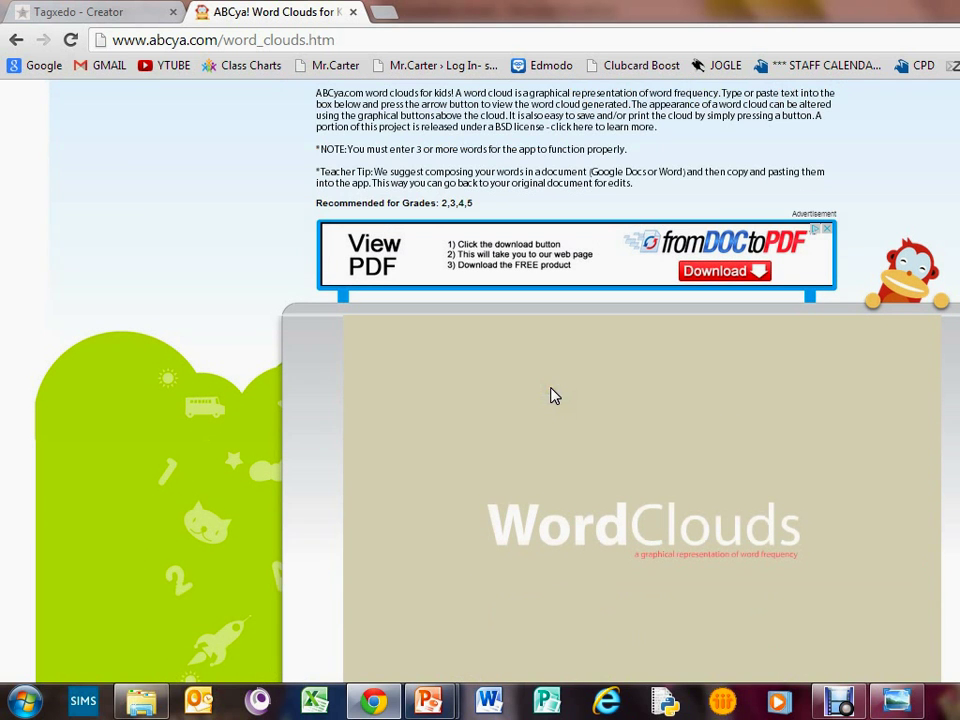
scroll(555, 397, "down", 2)
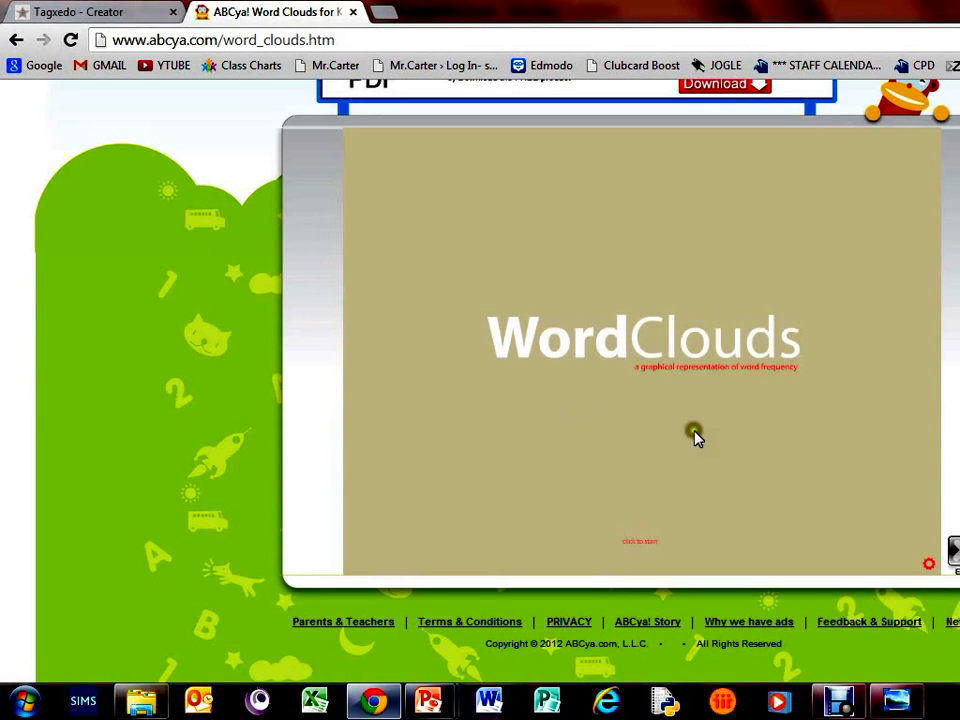
left_click(62, 10)
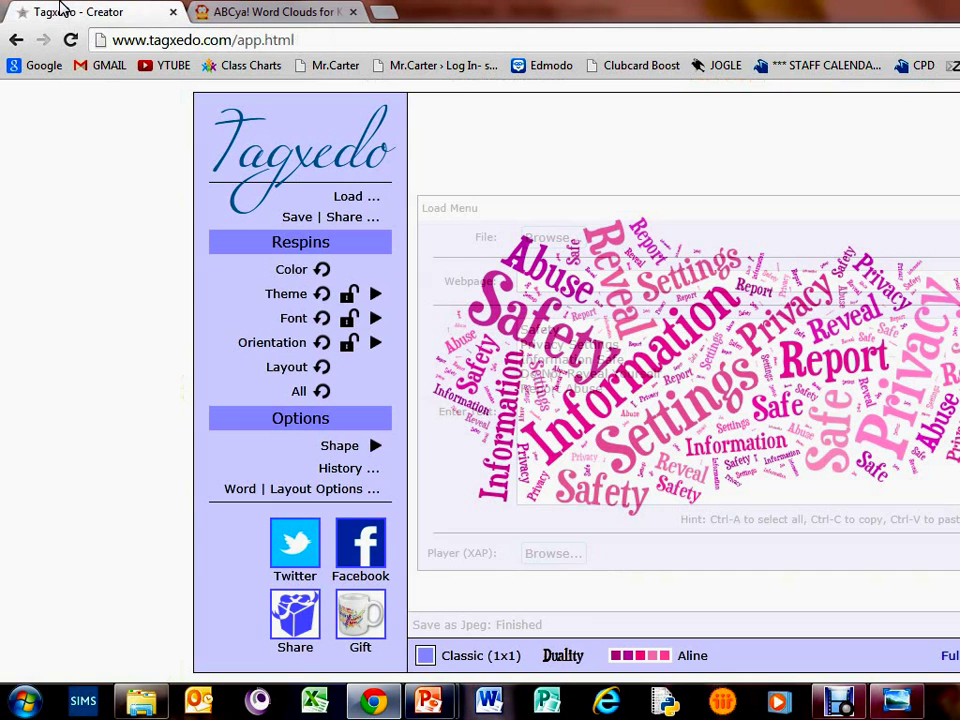
left_click(249, 15)
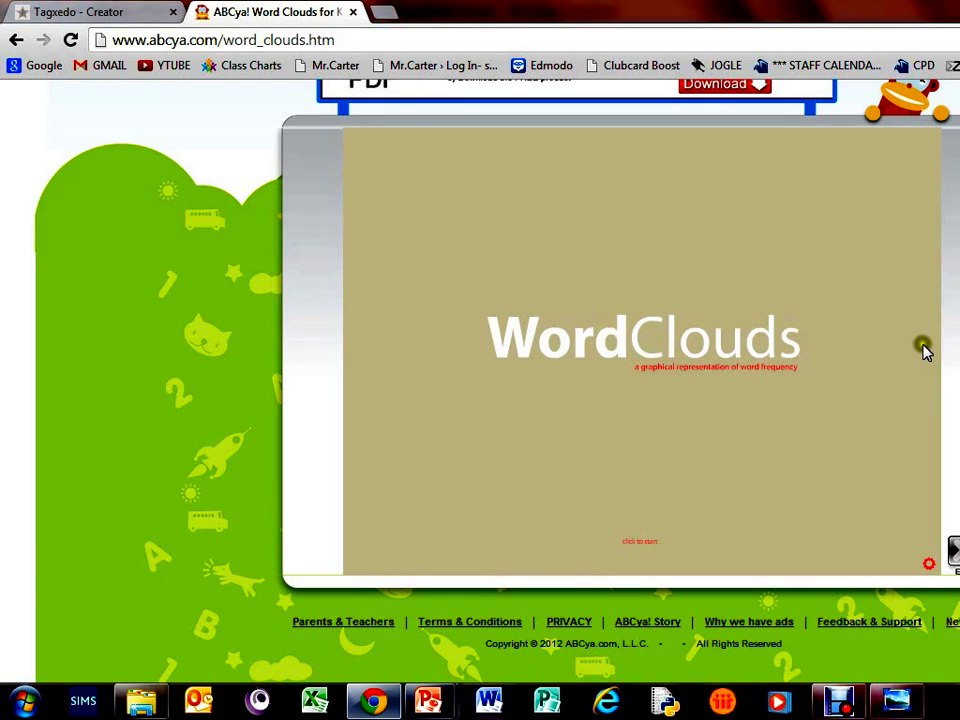
left_click(100, 10)
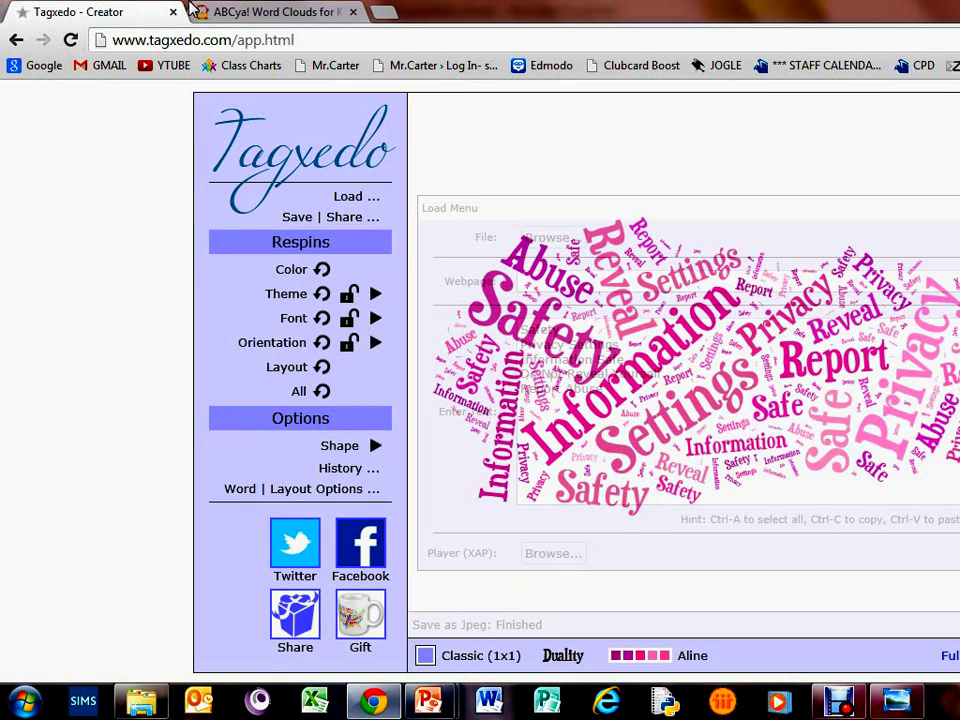
left_click(250, 12)
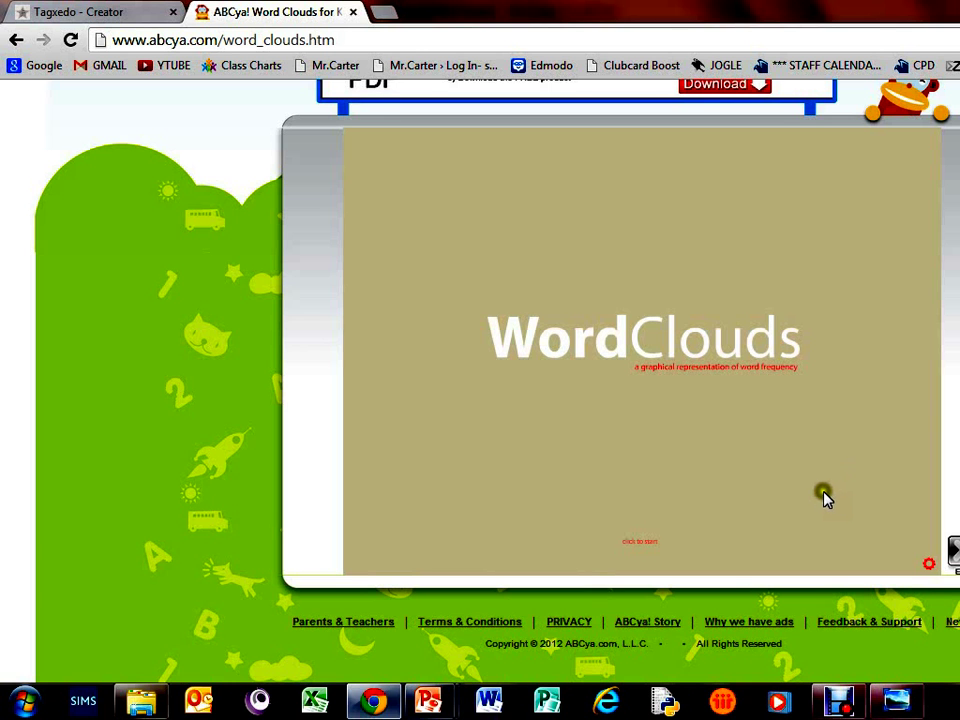
left_click(641, 547)
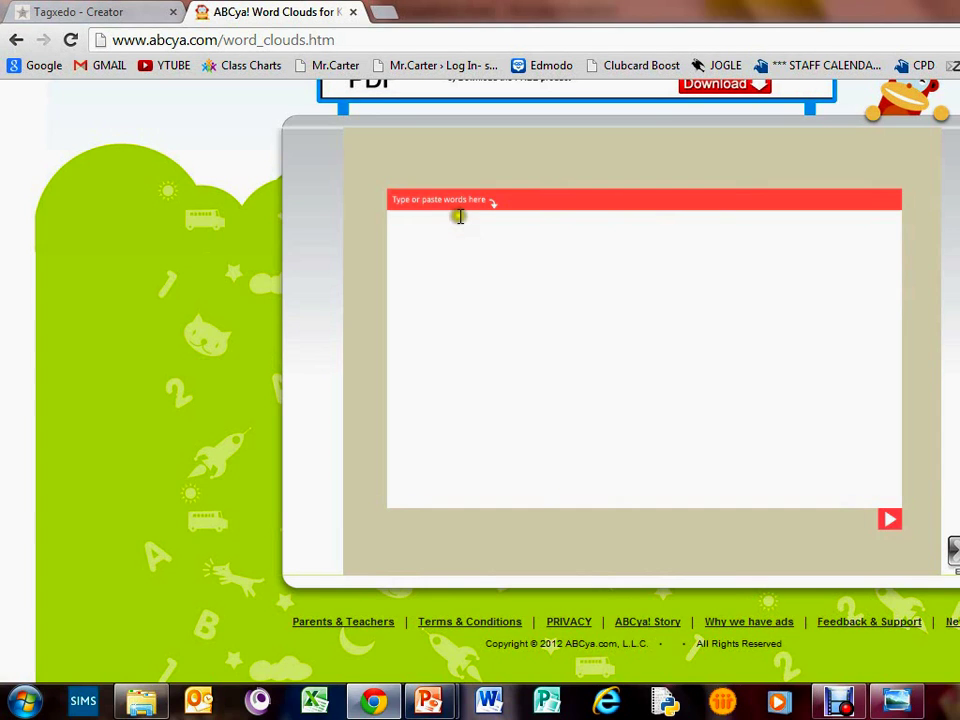
- Paste the e-safety words, generate the cloud, check the word count and randomize the layout twice
key("ctrl+v")
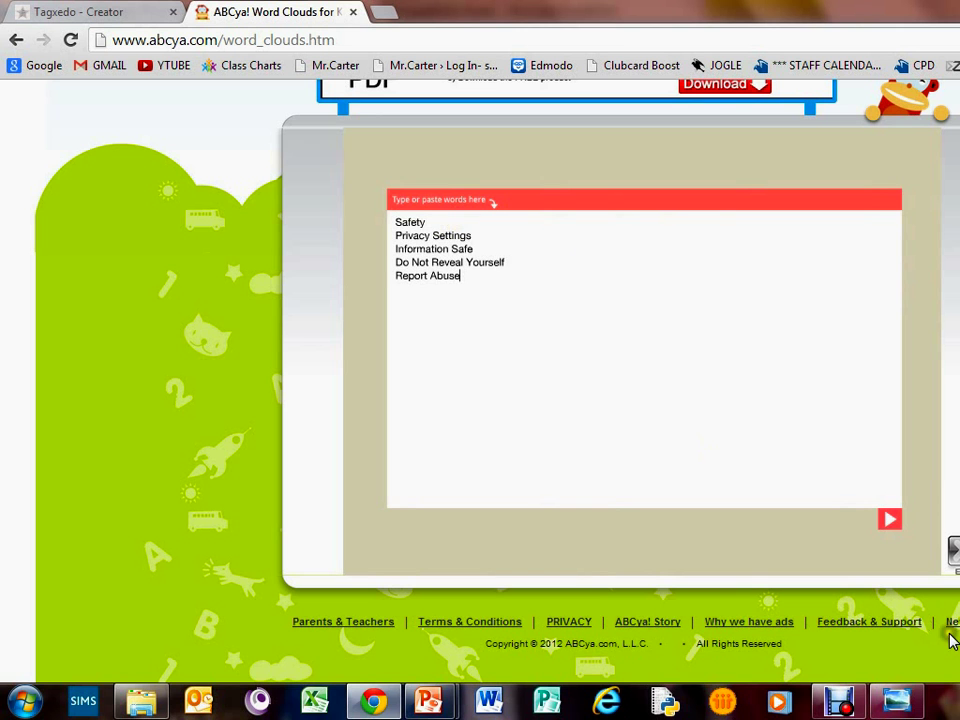
left_click(889, 524)
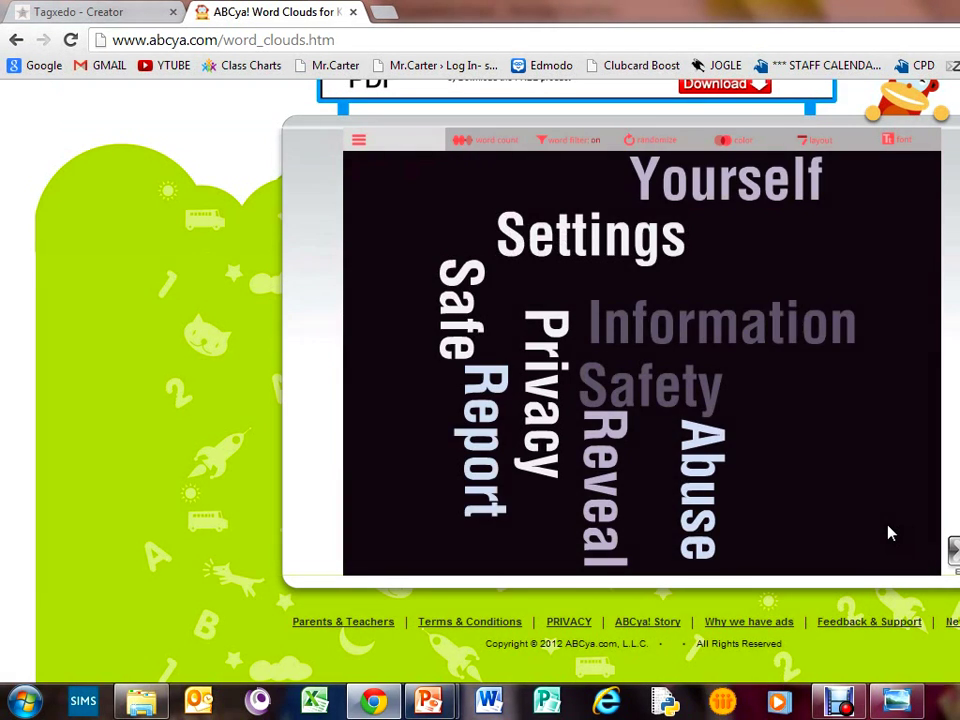
left_click(495, 142)
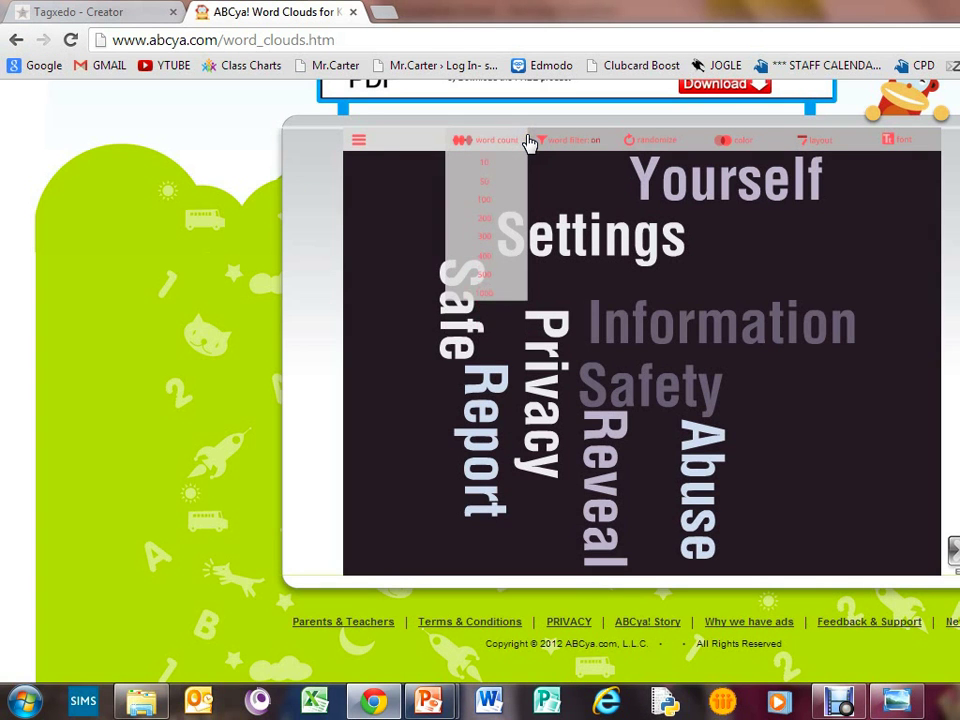
left_click(679, 142)
left_click(679, 142)
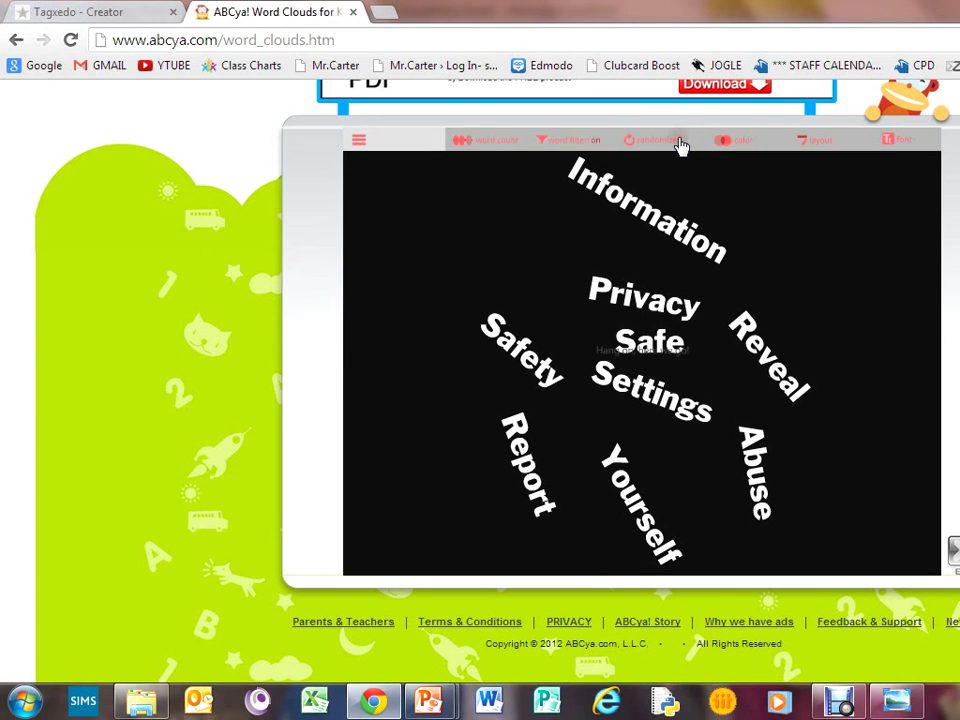
- Review the colour and layout dropdown options, keeping the white-on-black cloud
left_click(745, 142)
left_click(819, 144)
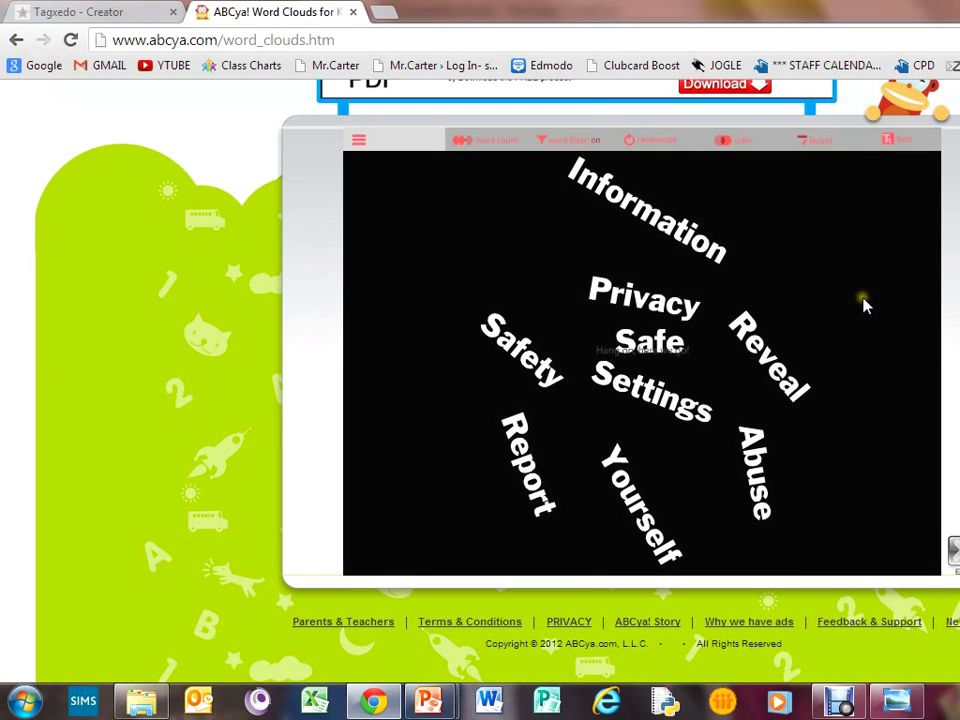
scroll(865, 305, "up", 2)
scroll(865, 309, "down", 1)
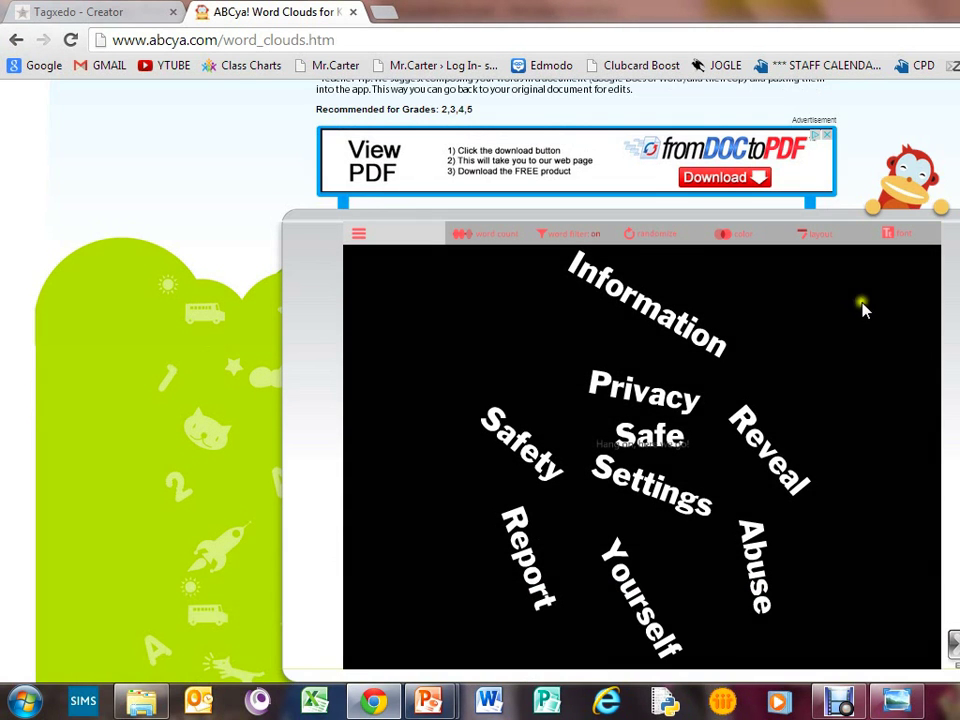
scroll(865, 312, "down", 1)
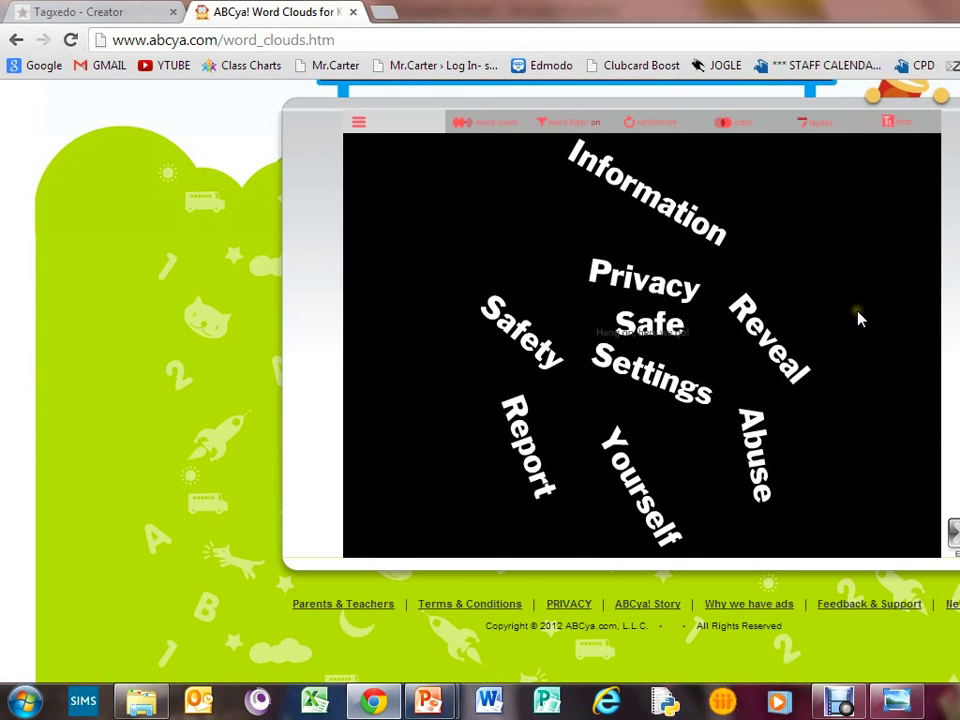
scroll(860, 315, "up", 2)
mouse_move(853, 325)
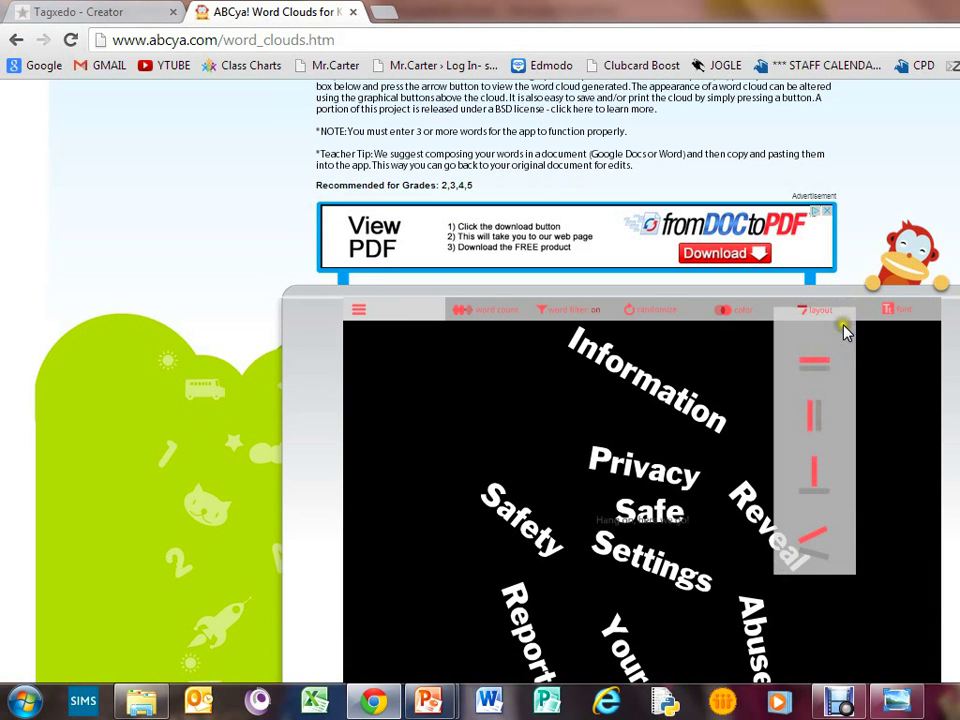
scroll(853, 341, "down", 1)
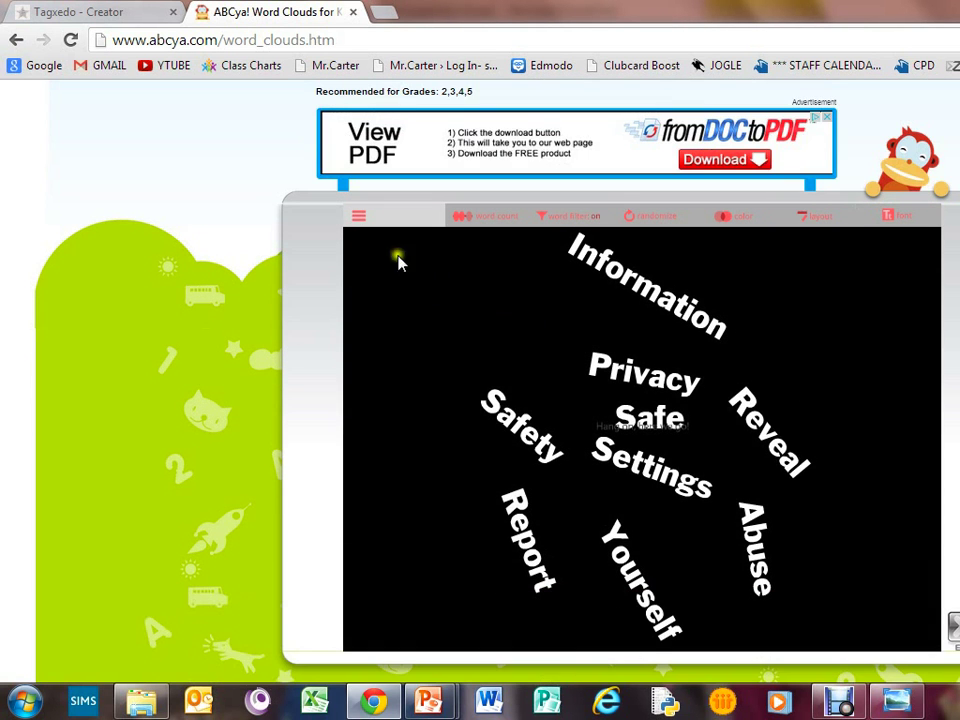
mouse_move(357, 215)
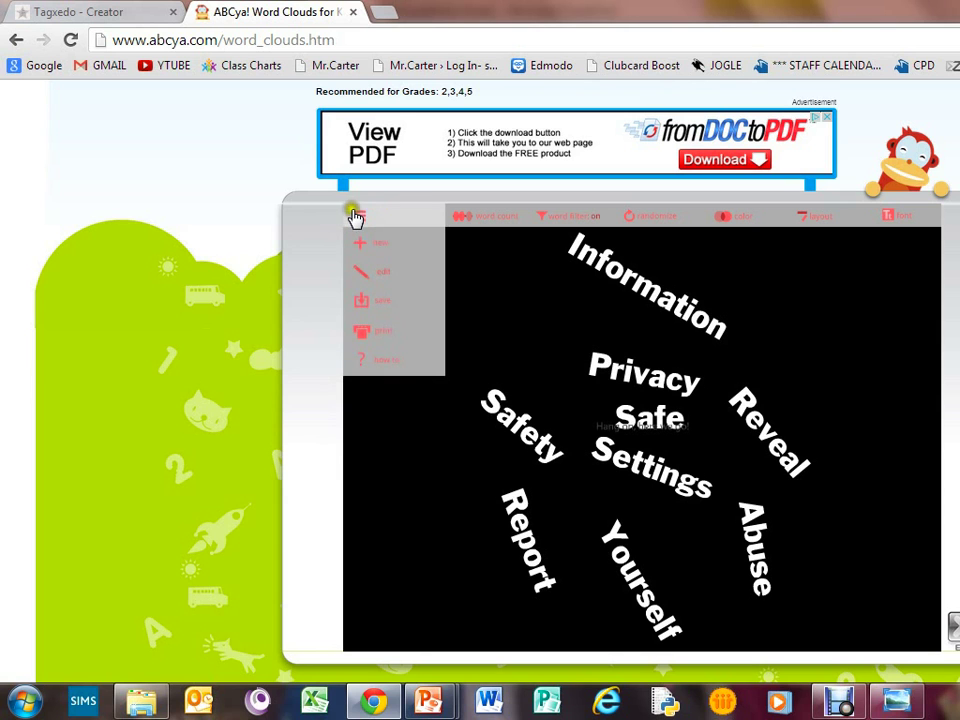
- Make a first attempt at saving the word cloud from the menu
left_click(388, 312)
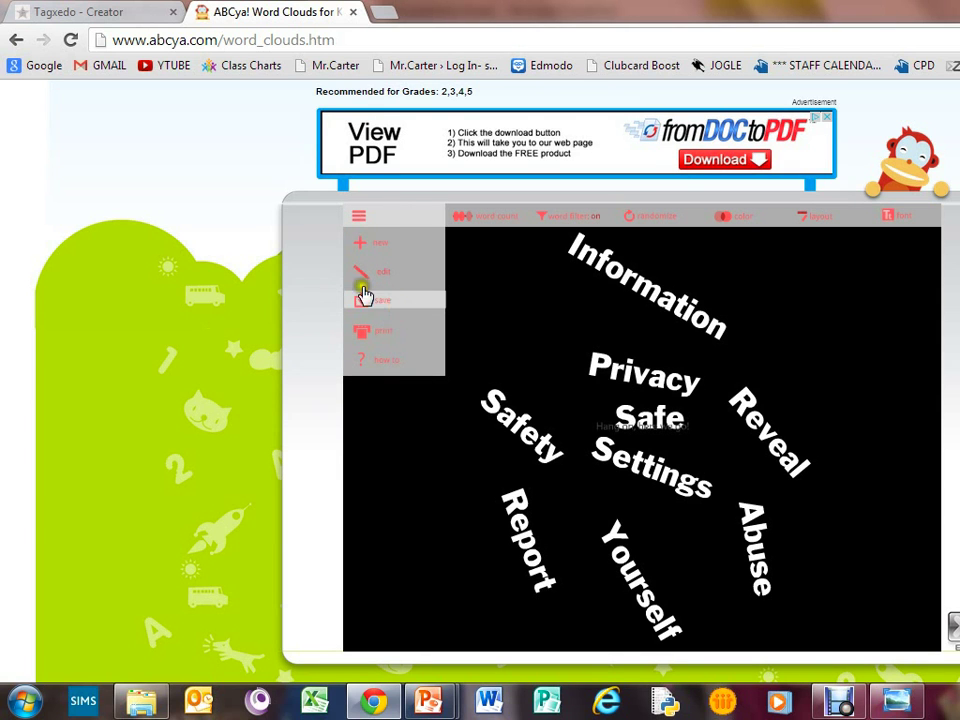
left_click(387, 302)
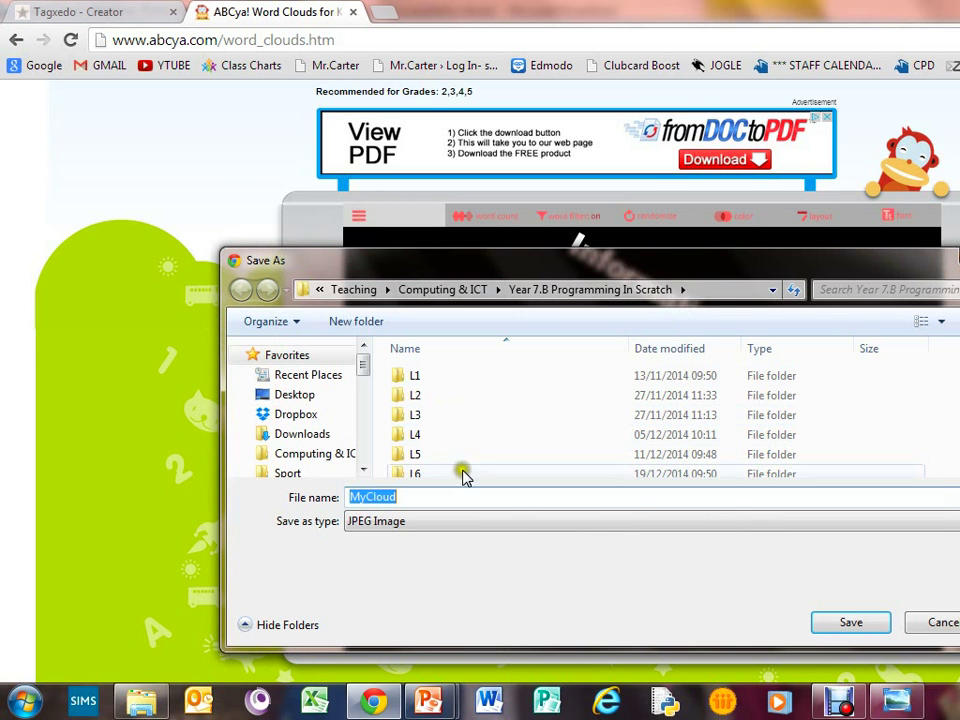
left_click(435, 498)
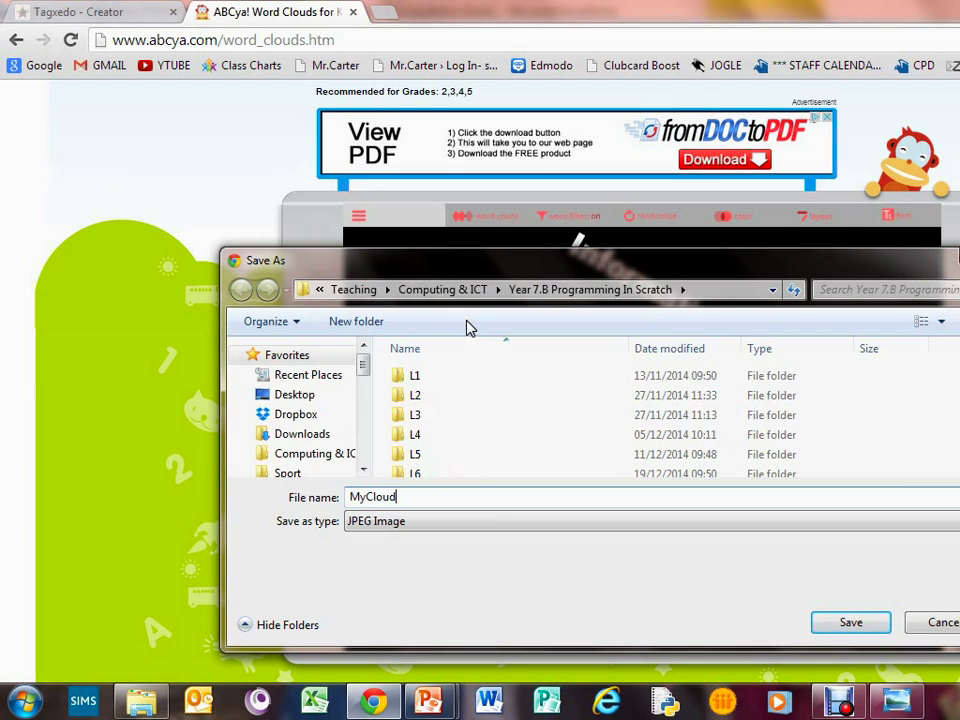
key("Return")
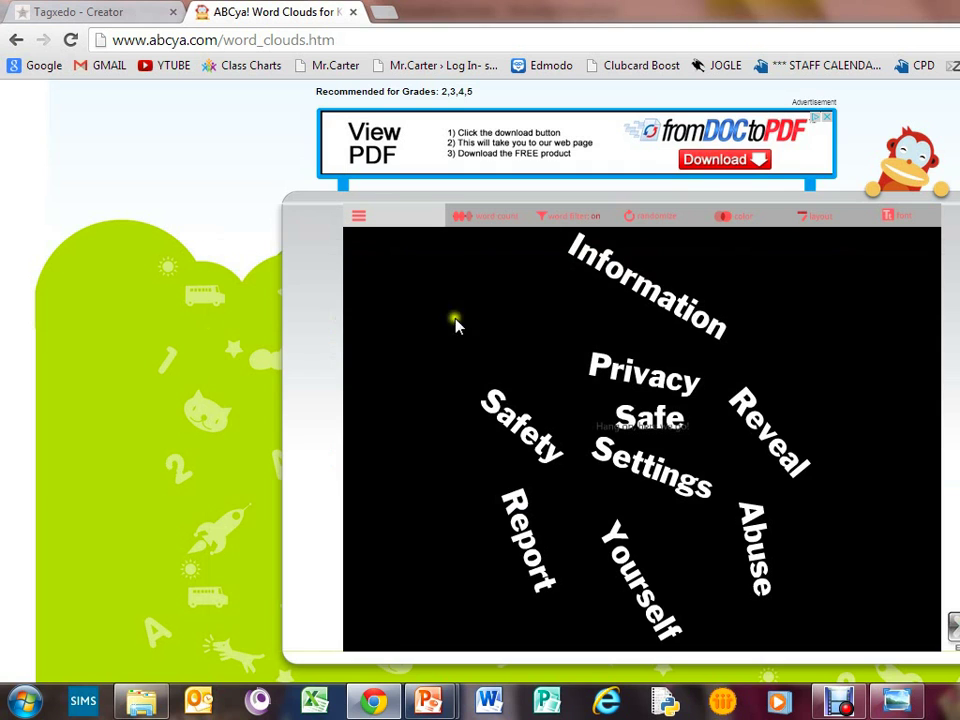
- Save the word cloud again, choosing the Pictures library as the destination
left_click(356, 214)
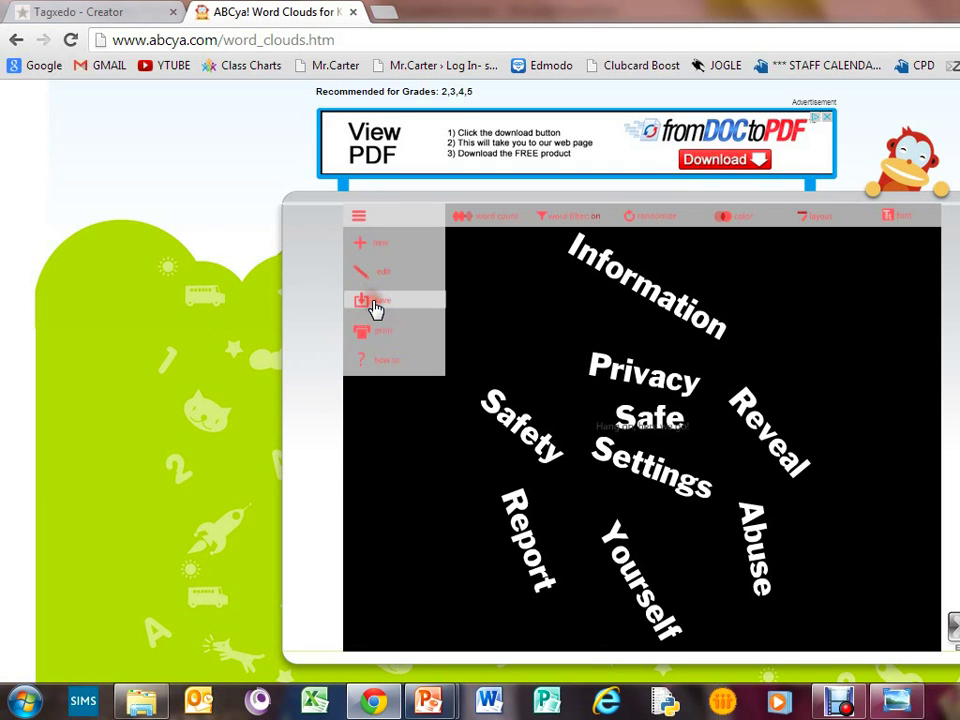
left_click(377, 310)
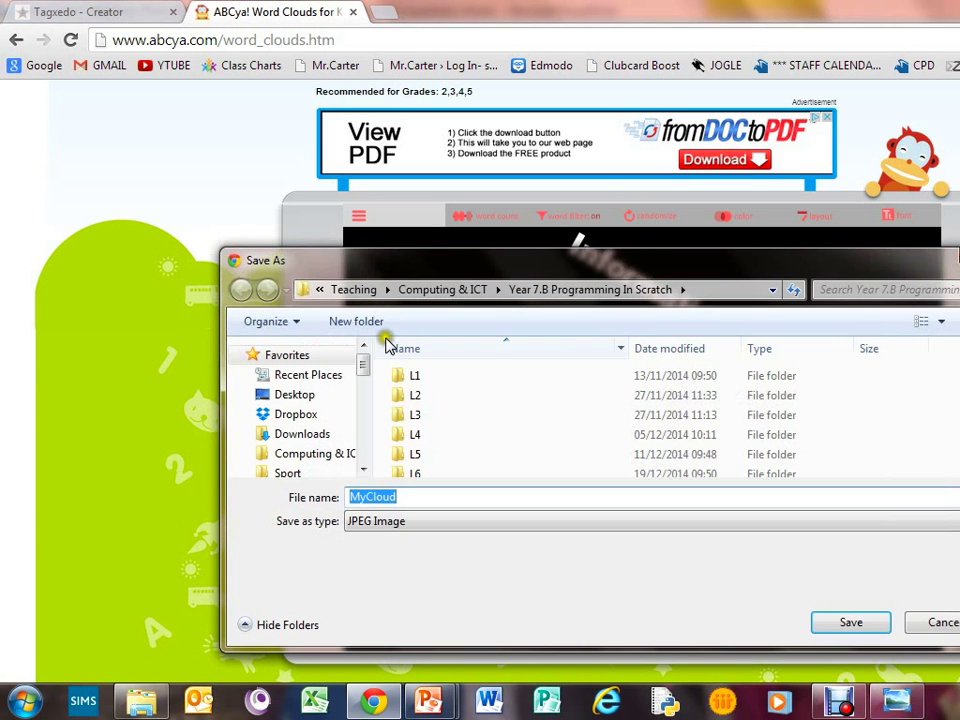
left_click(470, 391)
left_click_drag(363, 363, 366, 422)
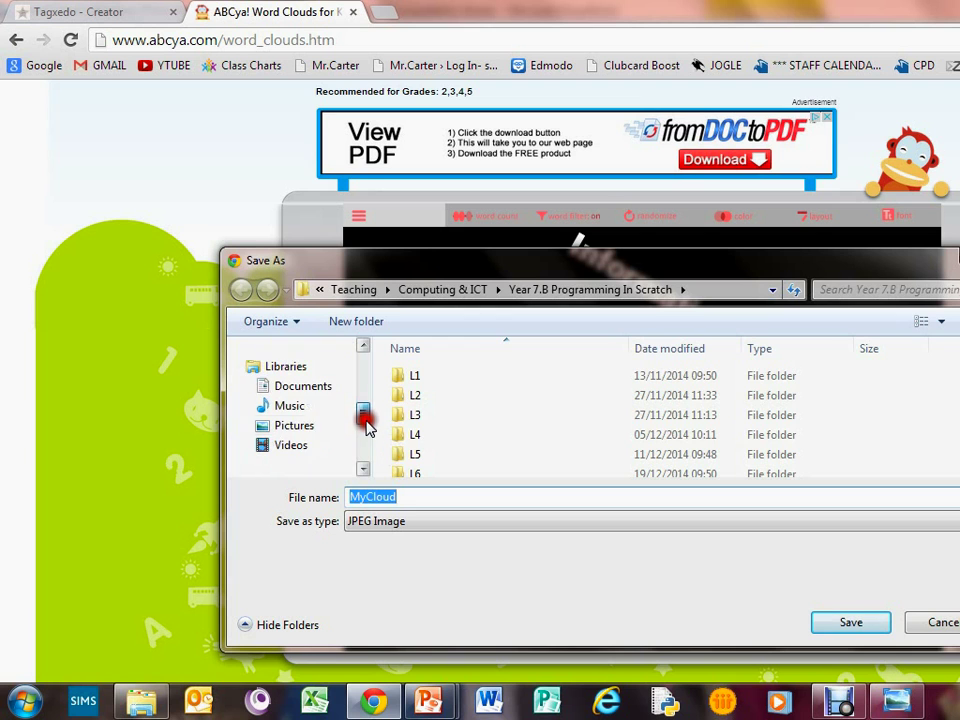
left_click(313, 430)
left_click(459, 428)
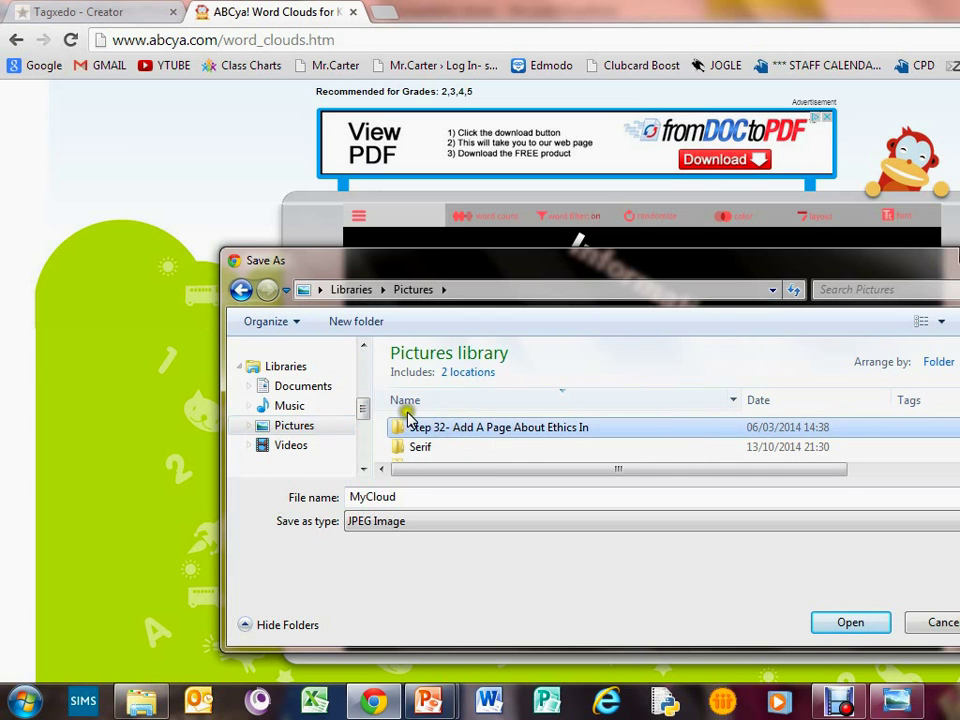
- Name the file Word Cloud.jpg and save it
double_click(411, 499)
type("Wor")
key("Down")
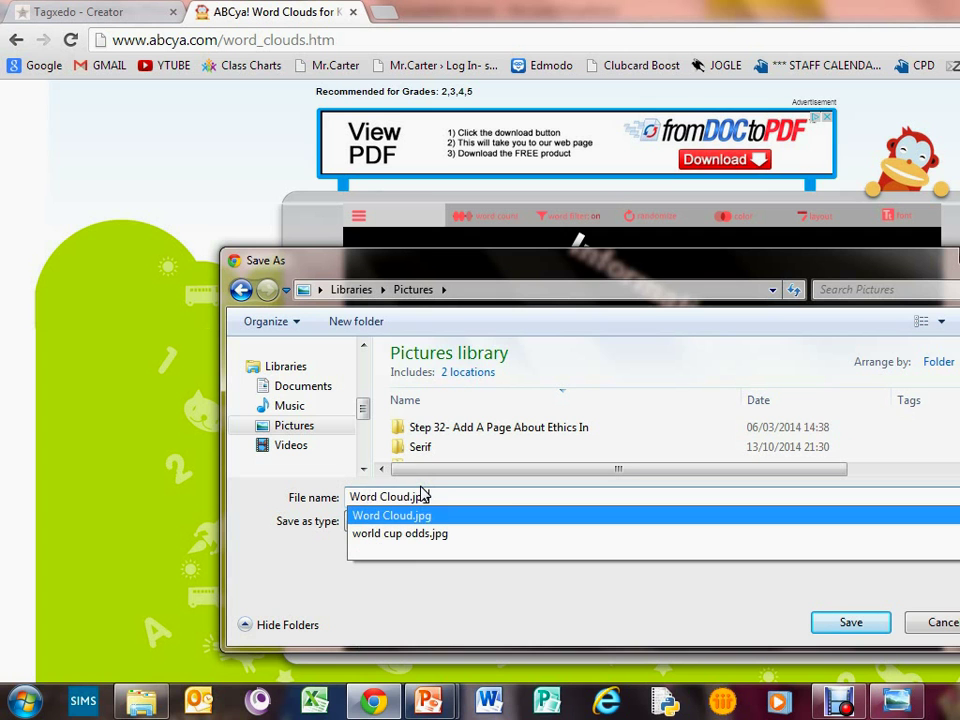
key("Return")
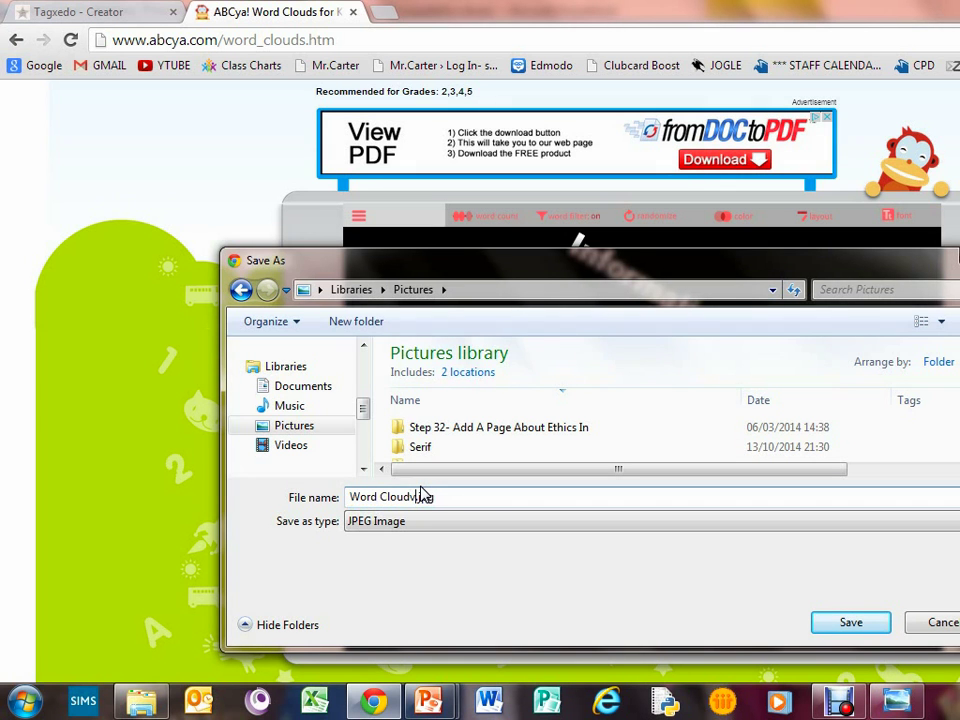
key("Return")
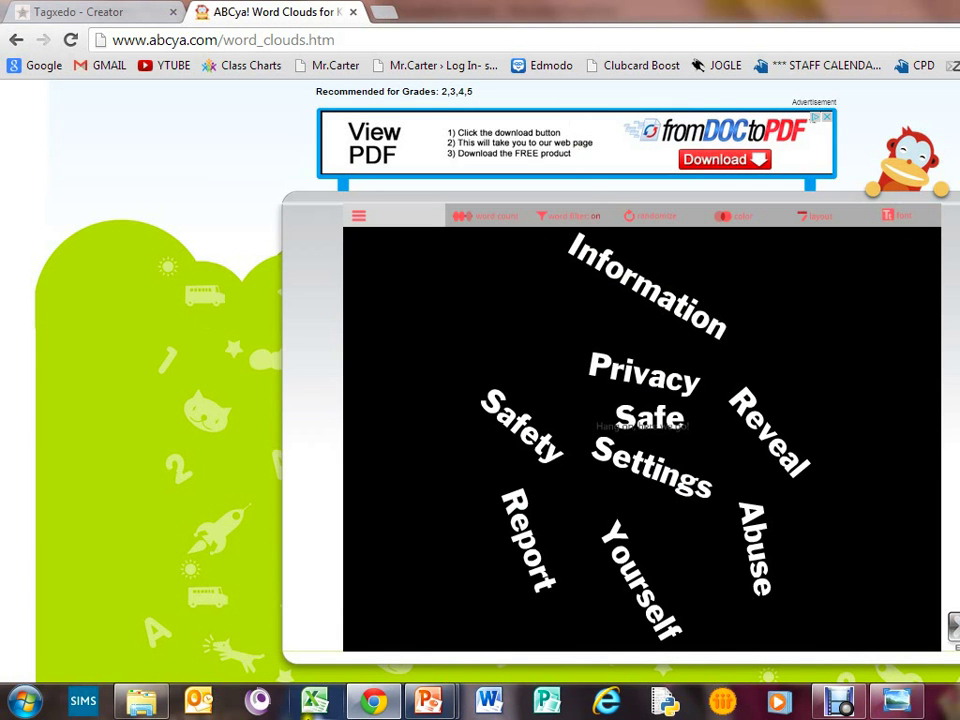
- Open Word Cloudv2 from the Pictures library in Windows Photo Viewer
left_click(160, 708)
left_click(418, 470)
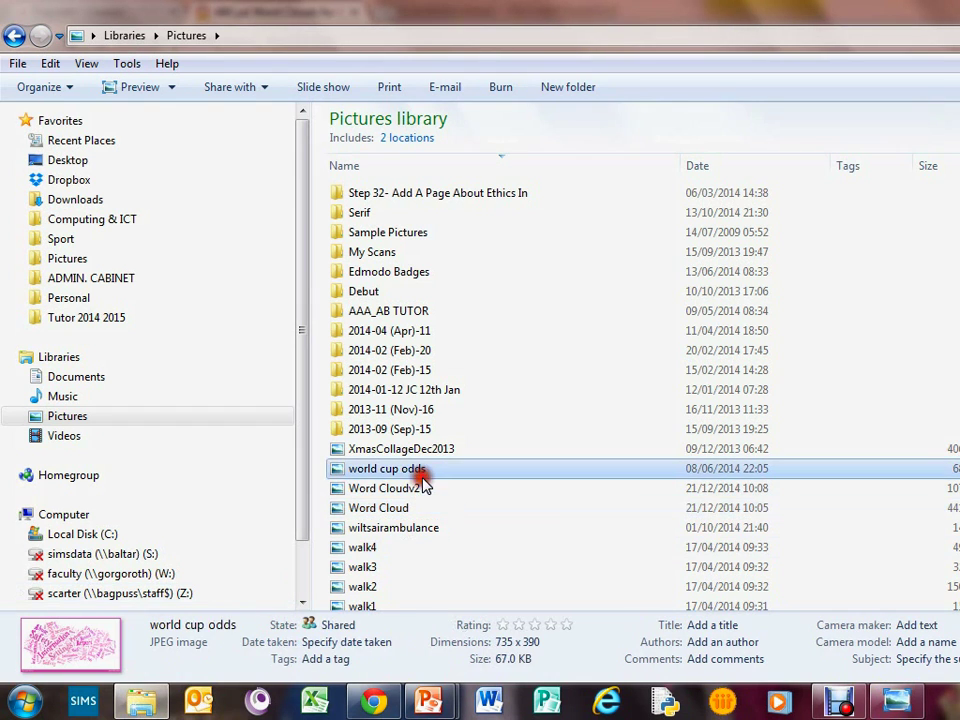
left_click(412, 489)
double_click(415, 492)
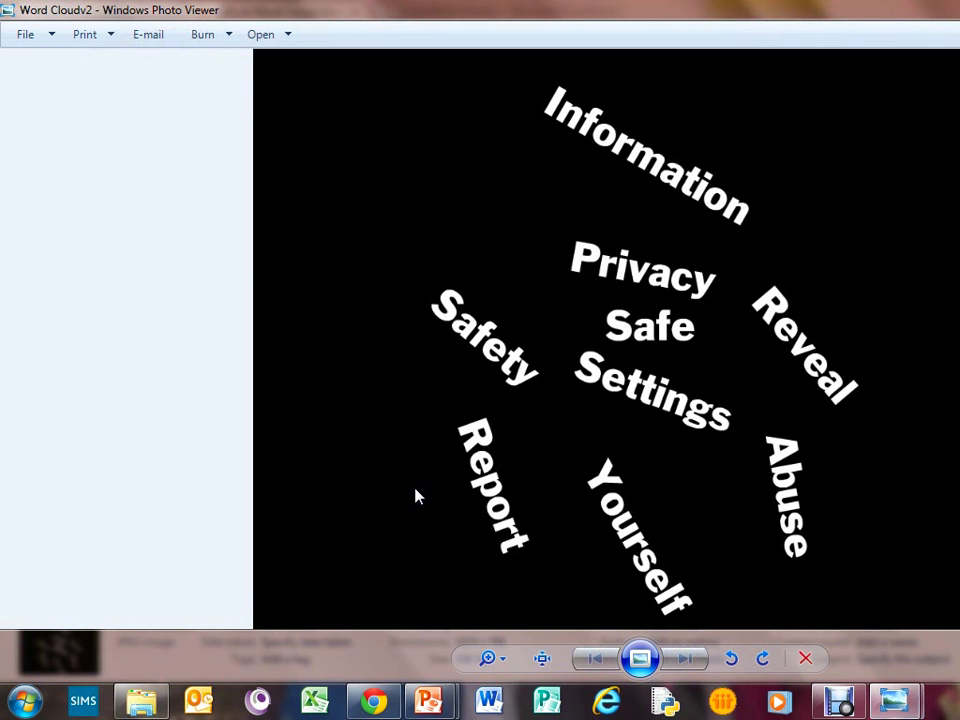